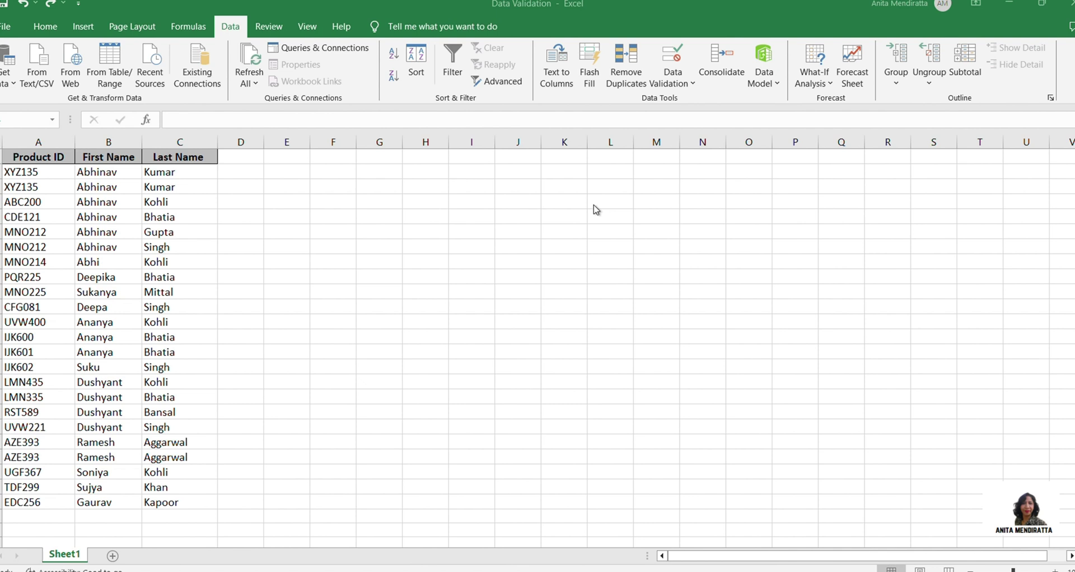
Step: Enter the product names Laptop, Desktop, TV and Refrigerator in cells K2 to K5
key("Down")
left_click(548, 172)
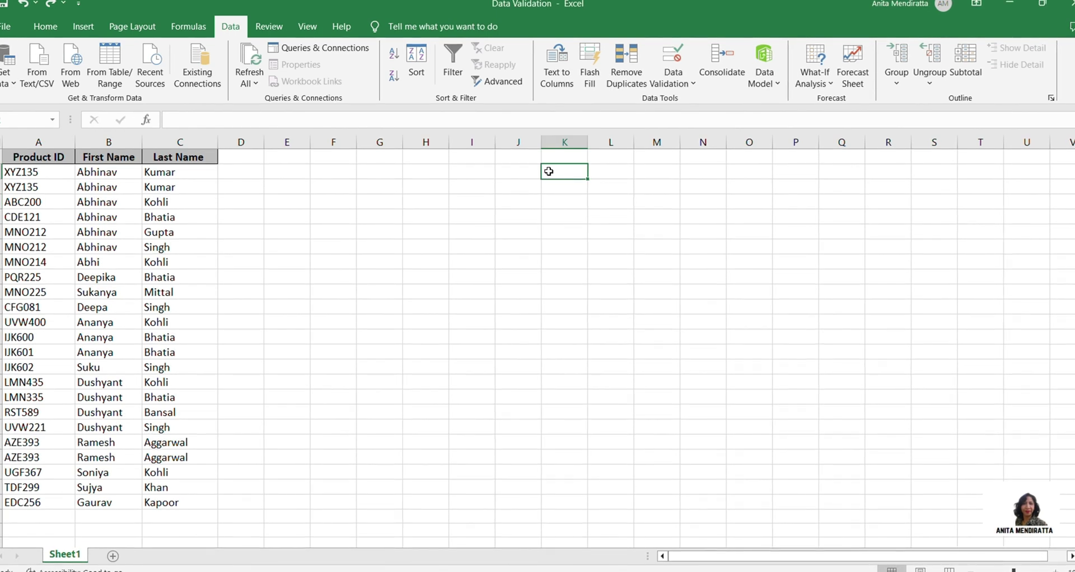
type("Laptop")
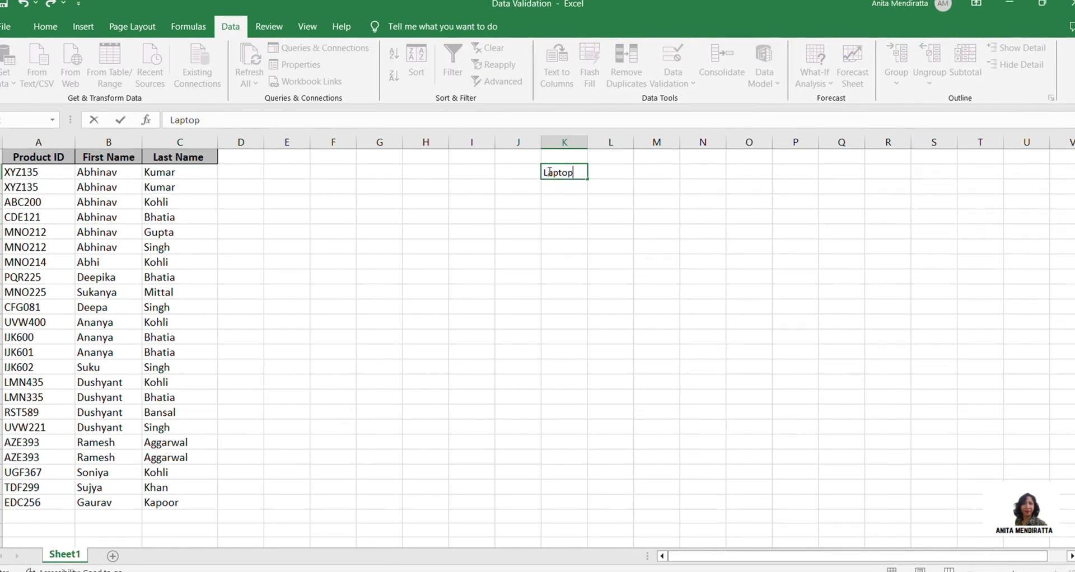
key("Return")
type("D")
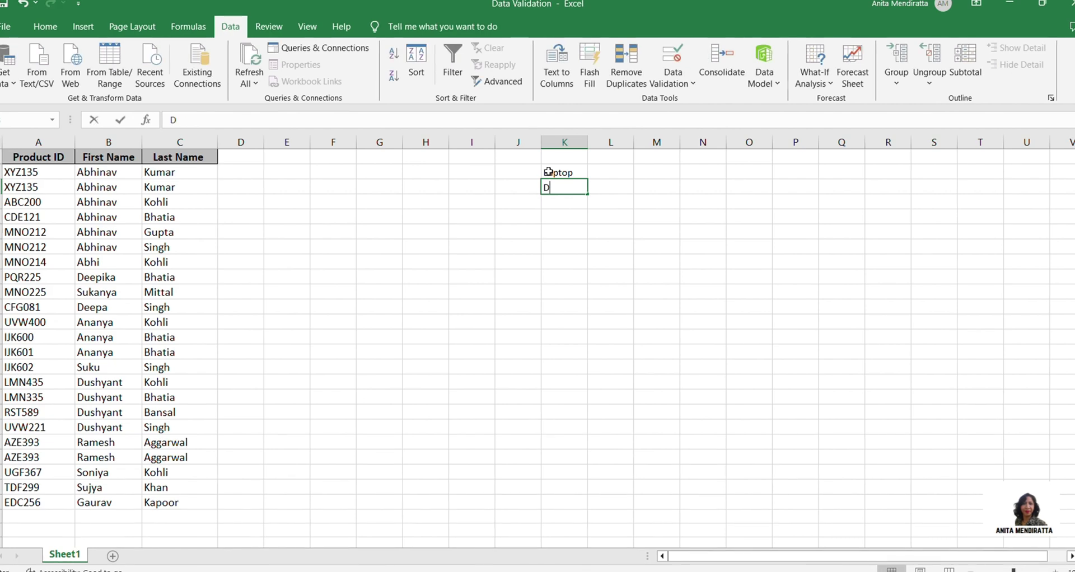
type("esktop")
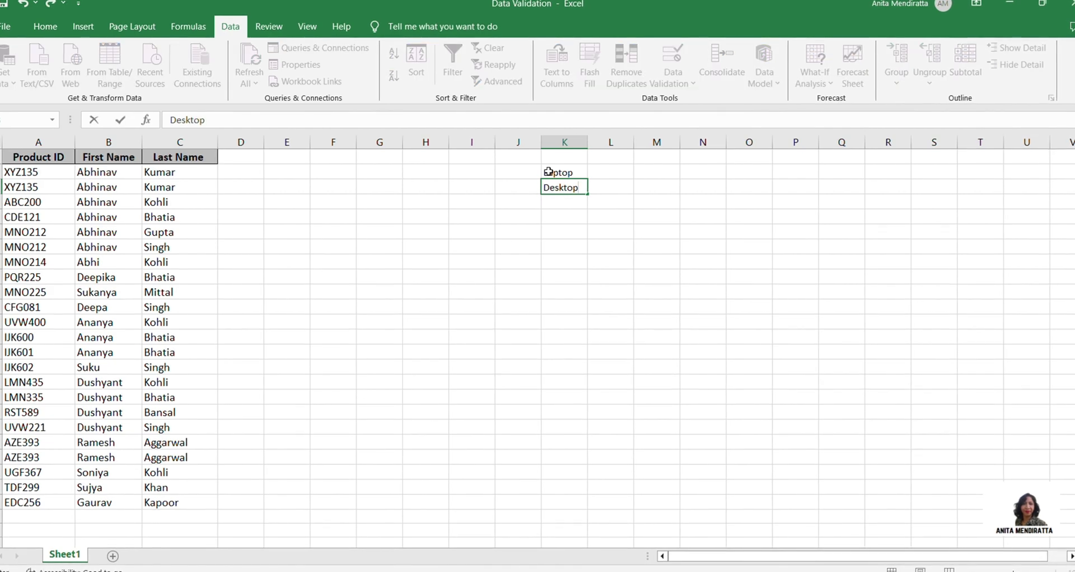
key("Return")
type("TV")
key("Return")
type("Re")
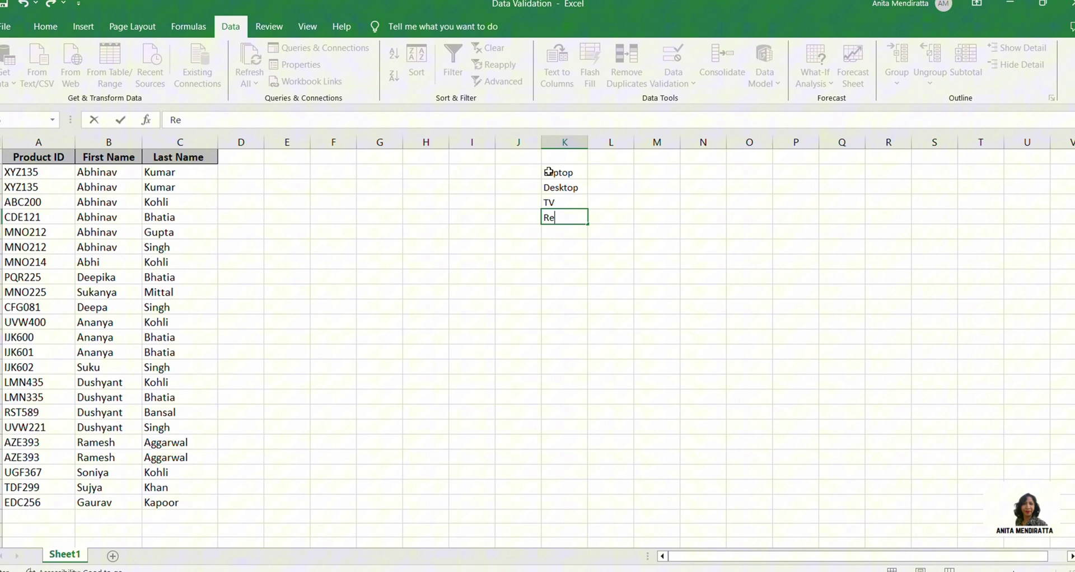
type("frigerat")
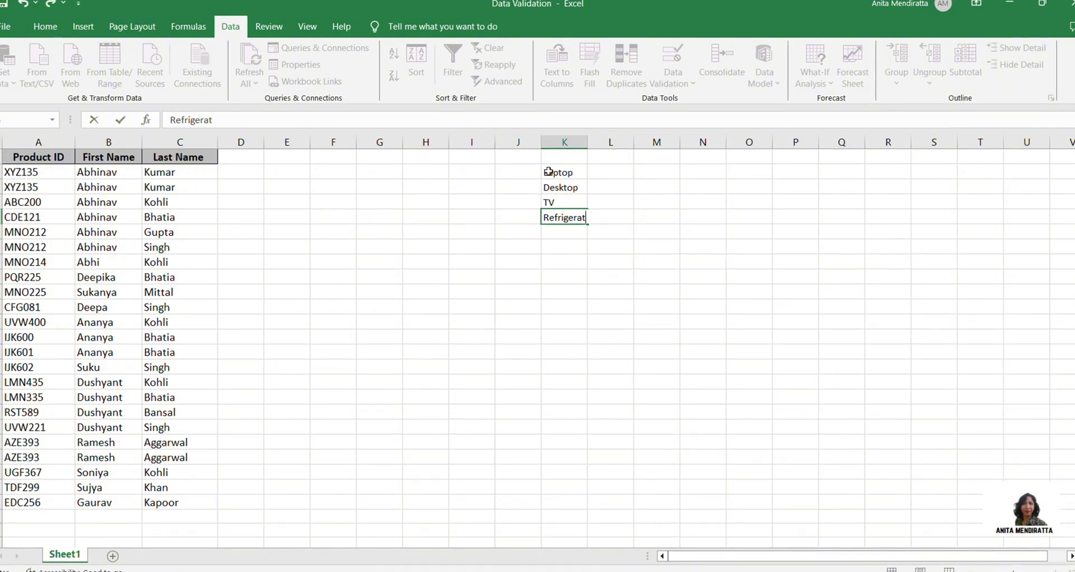
type("or")
key("Return")
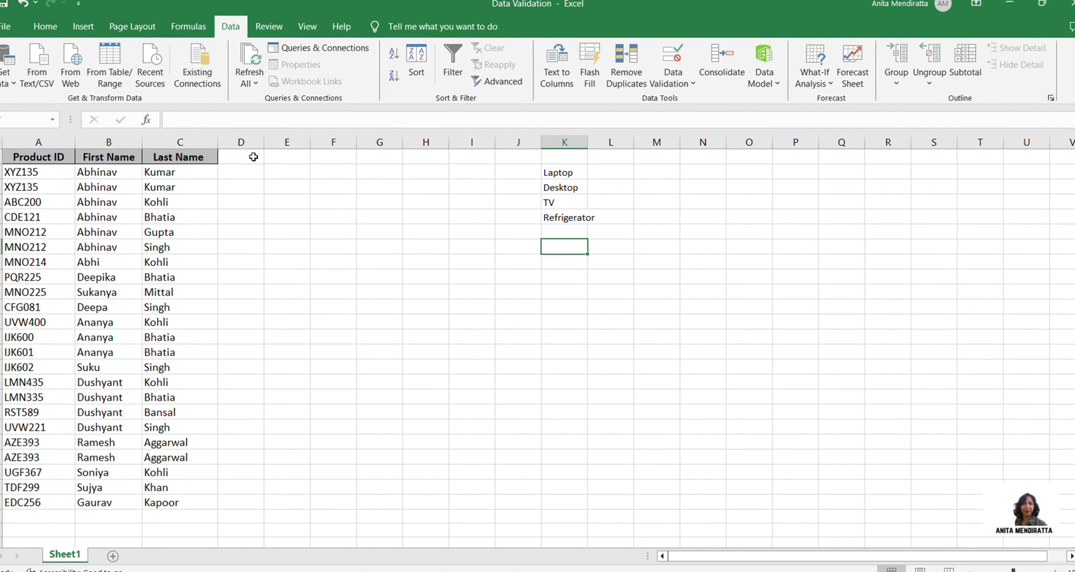
Step: Add the column header Product in cell D1, beside Last Name
left_click(249, 159)
type("Product")
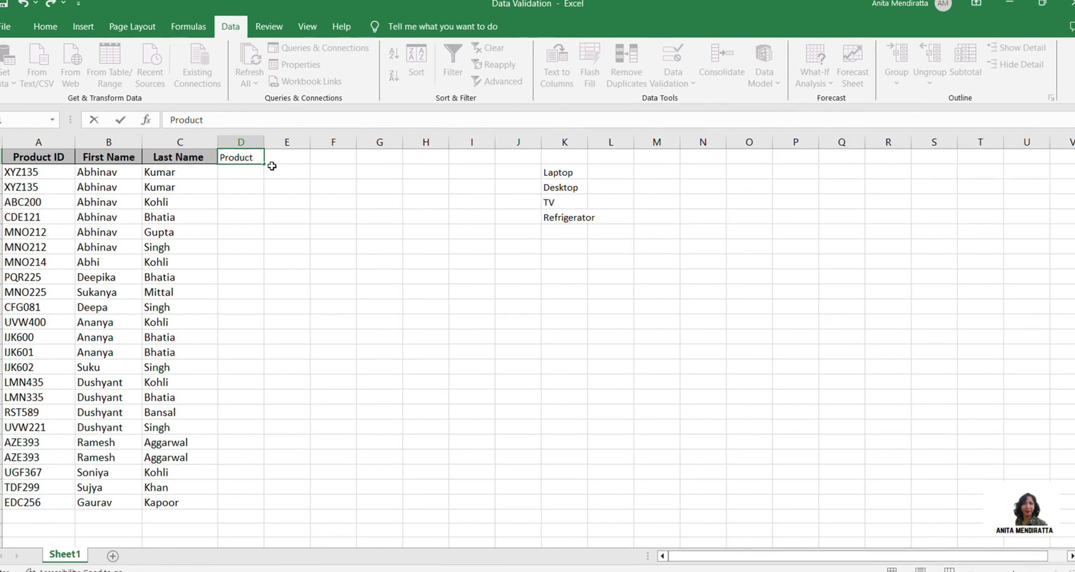
left_click(284, 173)
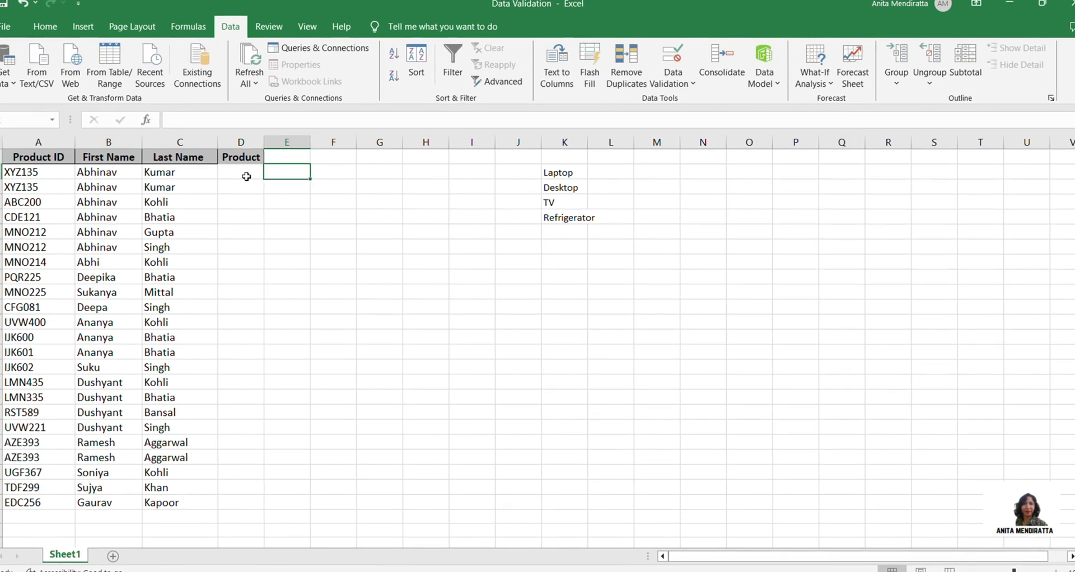
Step: Start a data validation rule for the Product cells D2:D24 that allows values from a List
left_click(245, 174)
key("shift+Down")
key("shift+Down")
key("shift+Down")
key("shift+Down")
key("shift+Down")
key("shift+Down")
key("shift+Down")
key("shift+Down")
key("shift+Down")
key("shift+Down")
key("shift+Down")
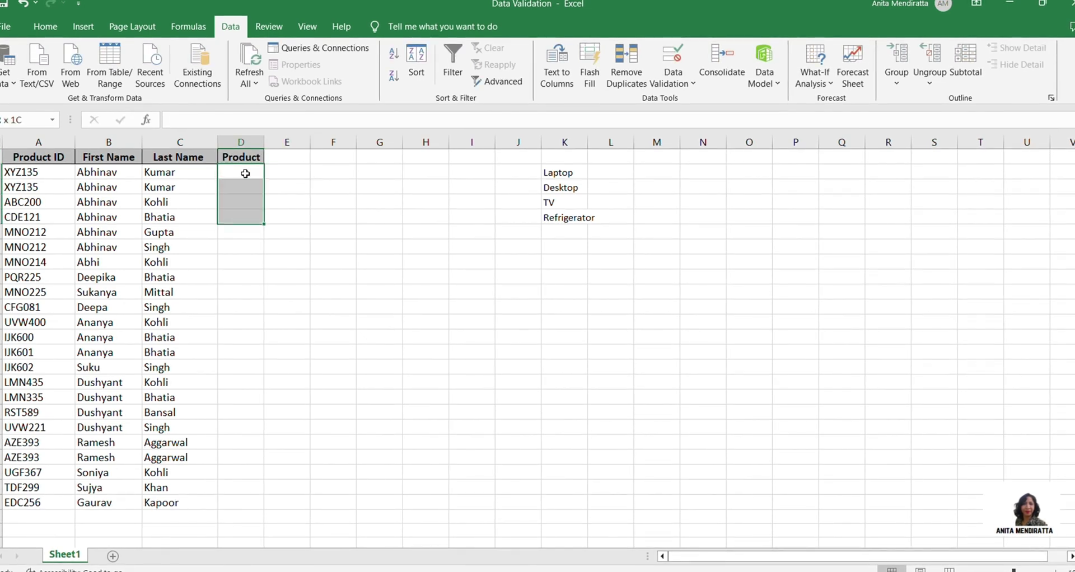
key("shift+Down")
key("shift+Down")
key("shift+Down")
key("shift+Down")
key("shift+Down")
key("shift+Down")
key("shift+Down")
key("shift+Down")
key("shift+Down")
key("shift+Down")
key("shift+Down")
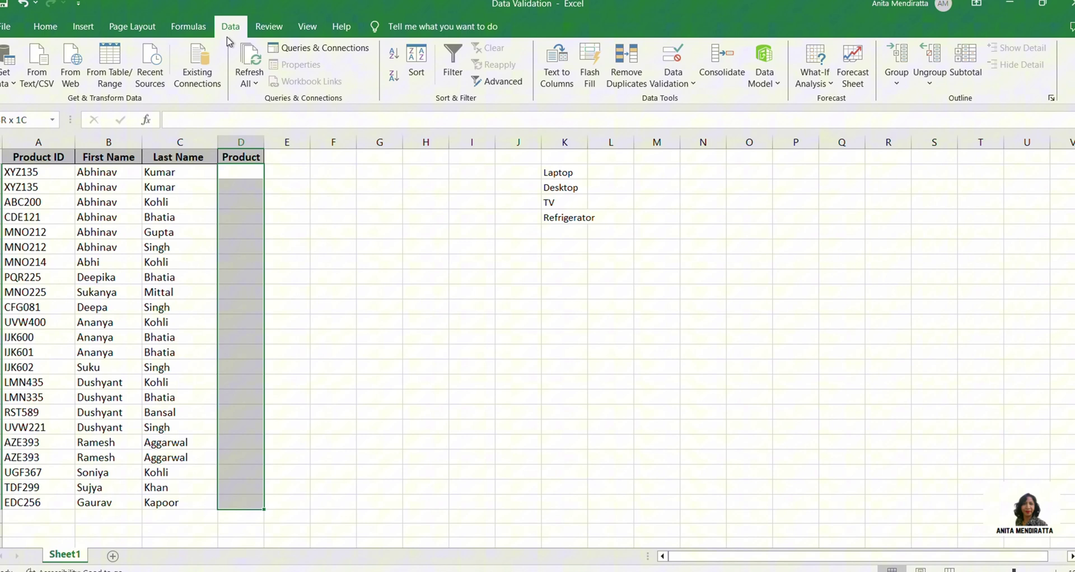
left_click(667, 84)
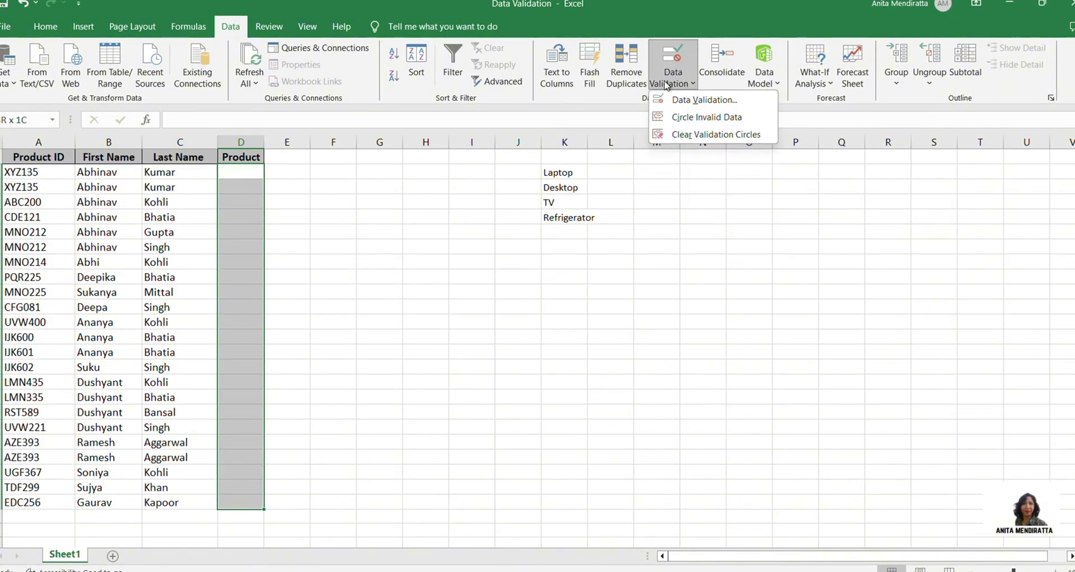
left_click(682, 101)
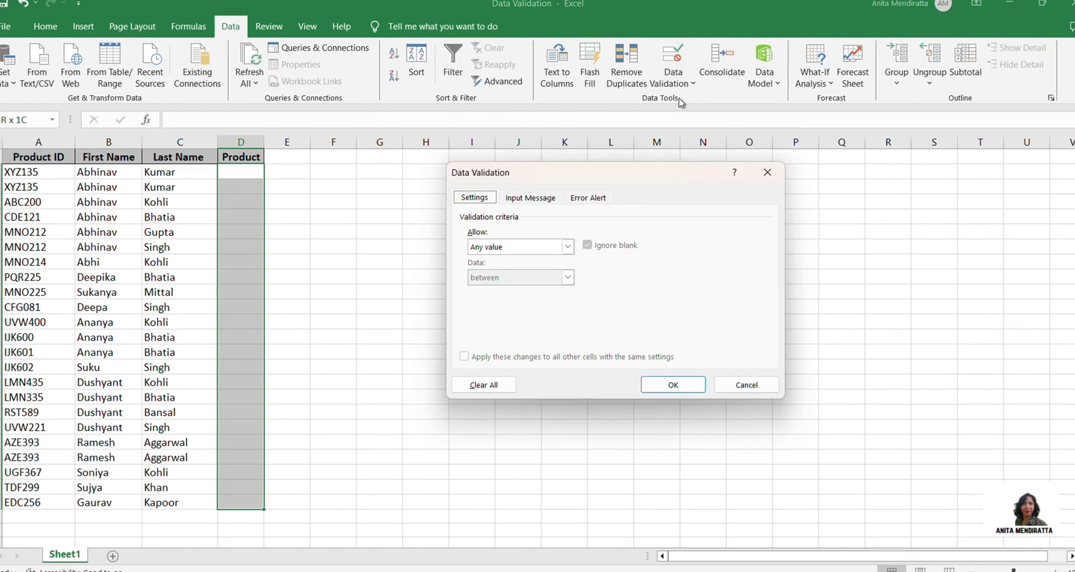
left_click_drag(616, 175, 551, 176)
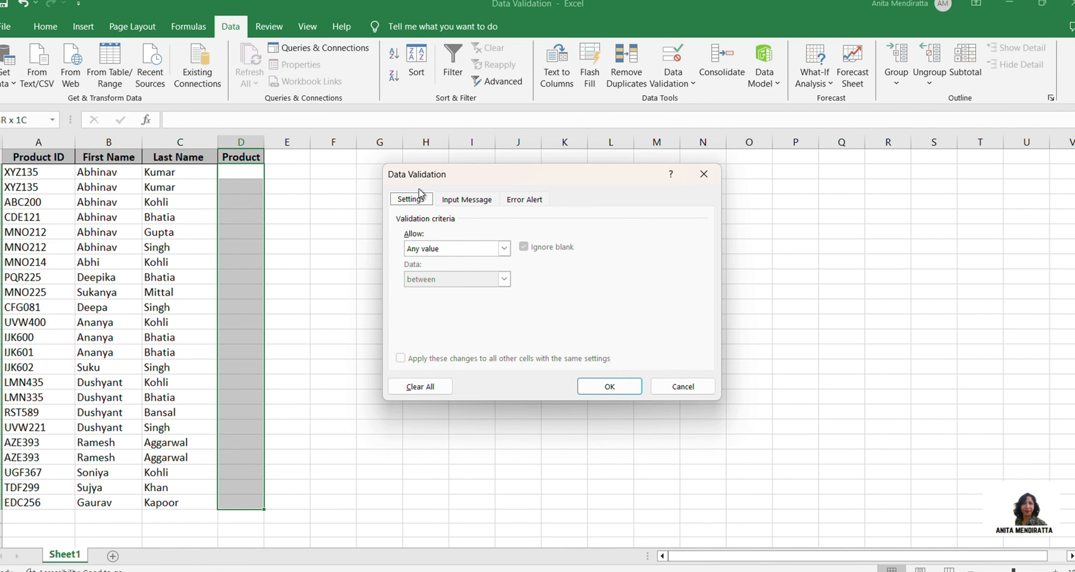
left_click(502, 249)
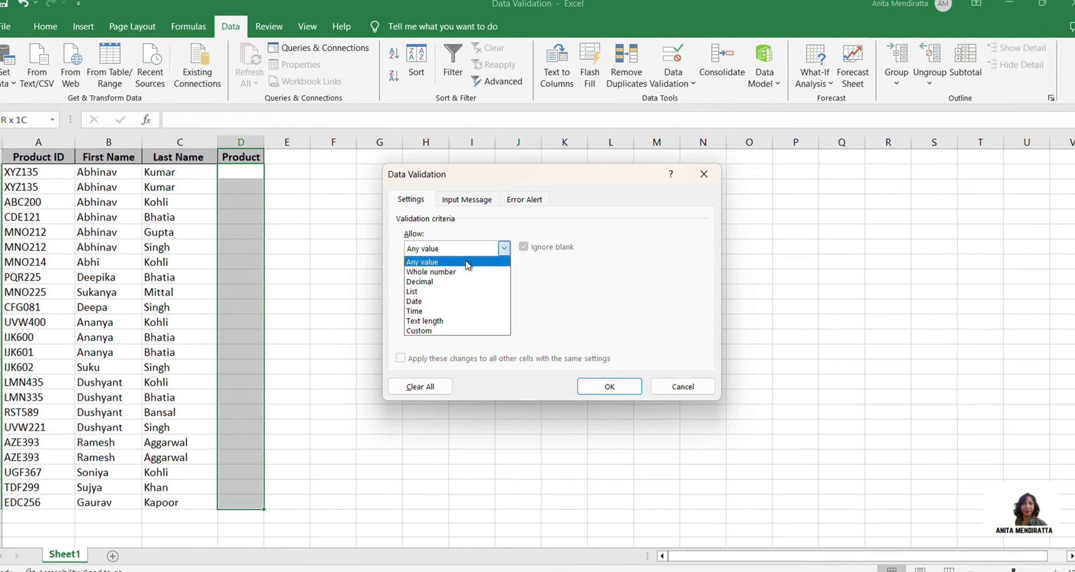
left_click(431, 292)
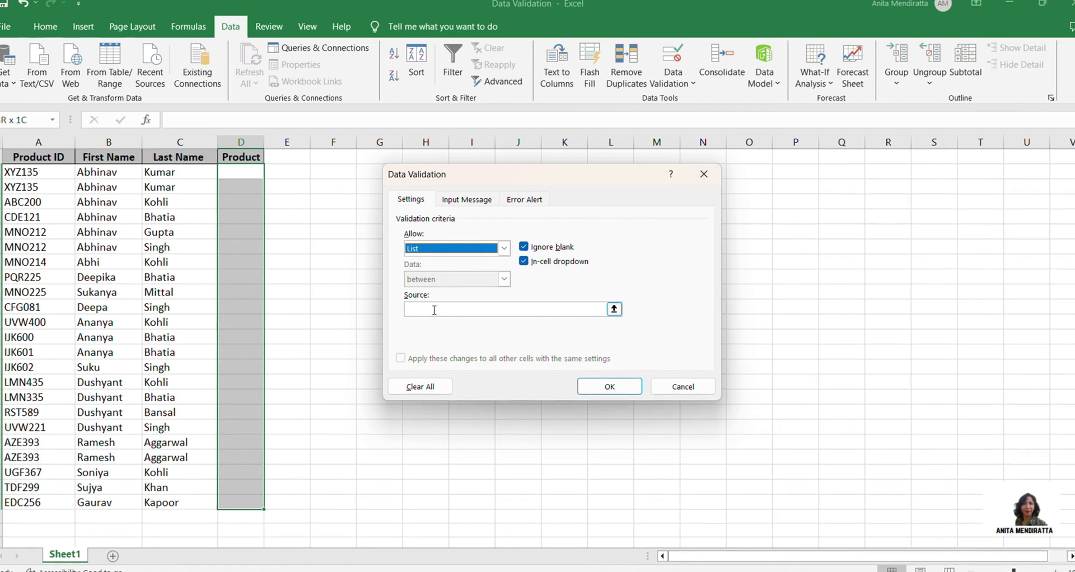
Step: Set the validation list source to Laptop, desktop, TV, Refrigerator and apply the rule
left_click(434, 310)
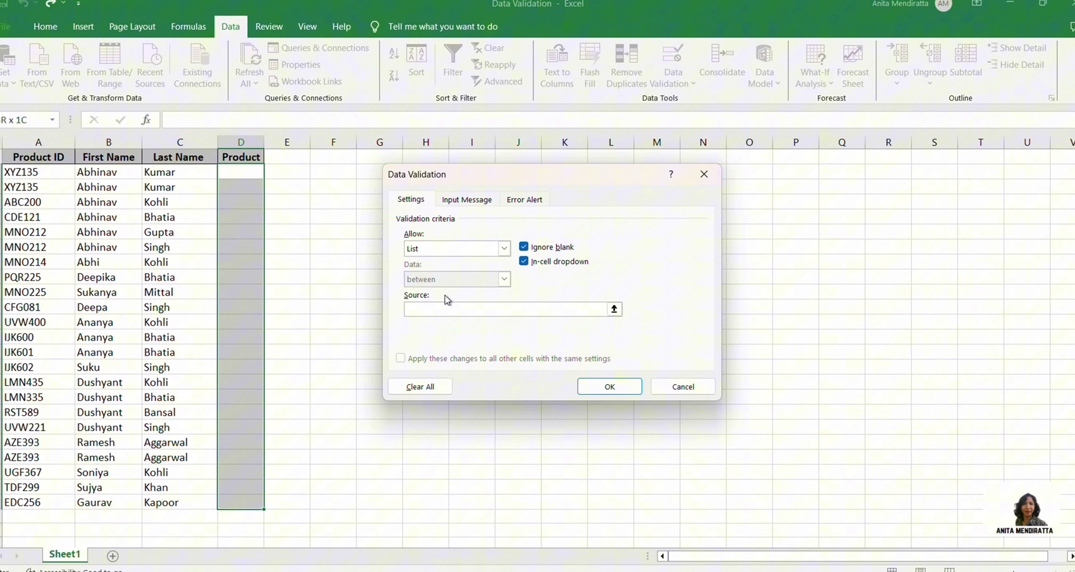
type("Laptop")
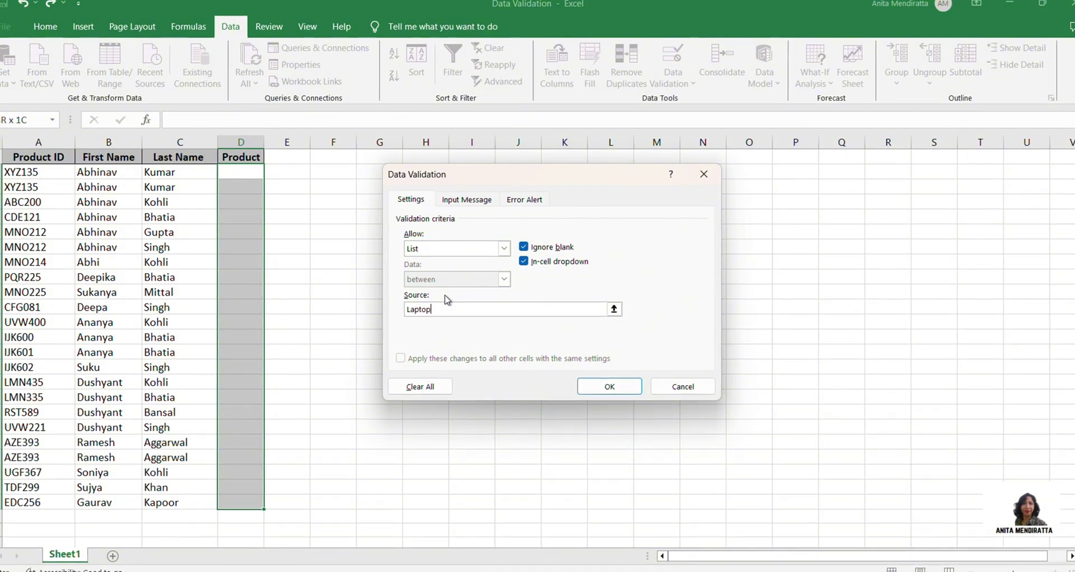
type(", des")
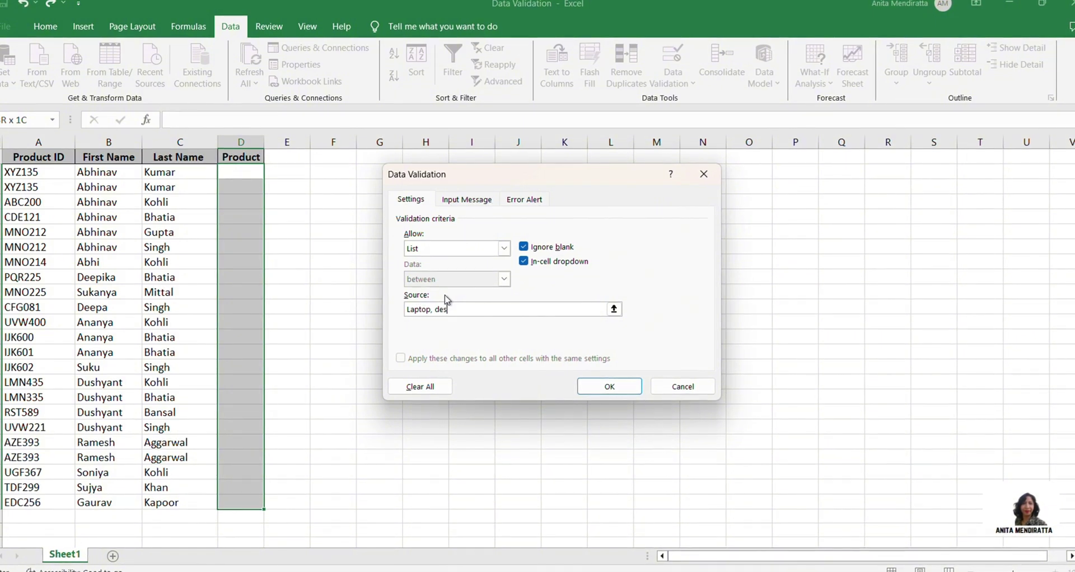
type("ktop, TV")
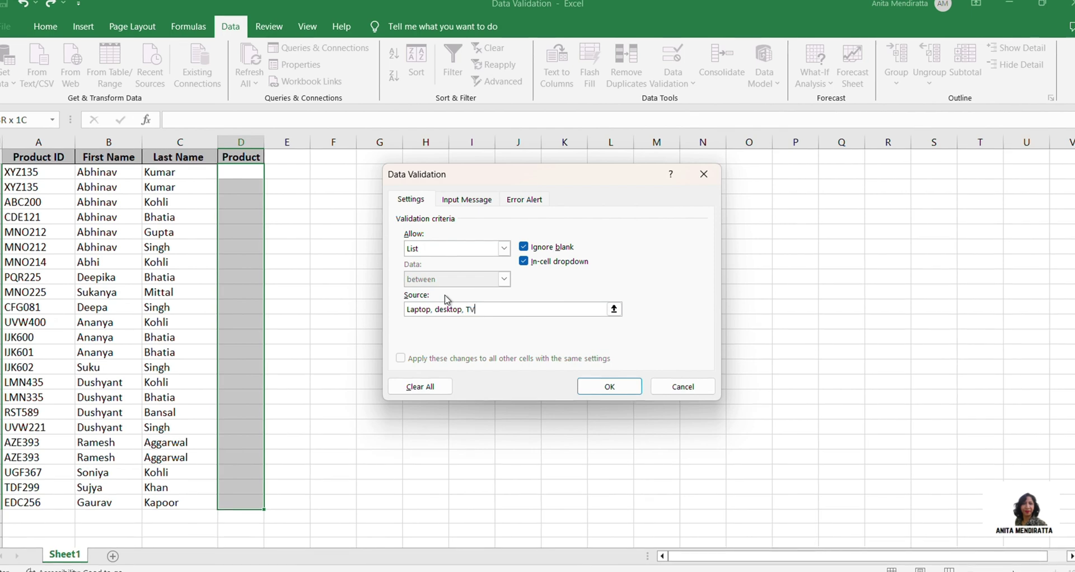
type(", Refr")
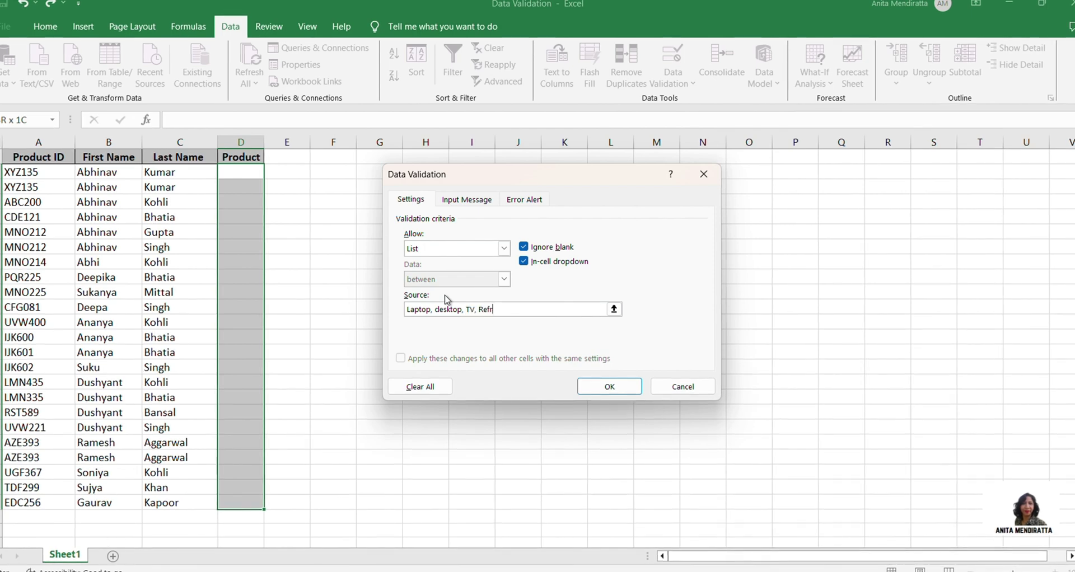
type("igerator")
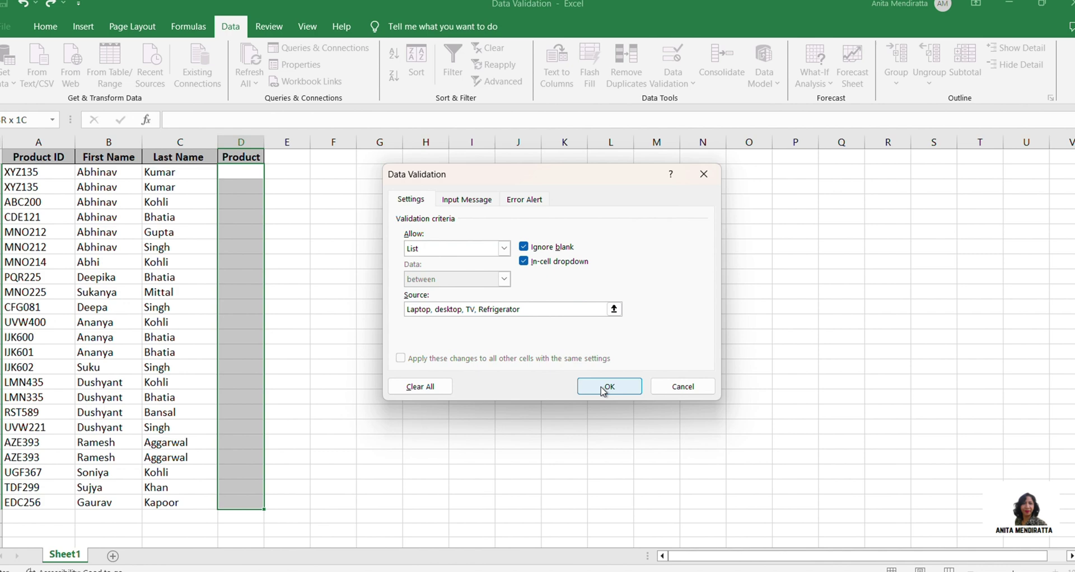
left_click(605, 388)
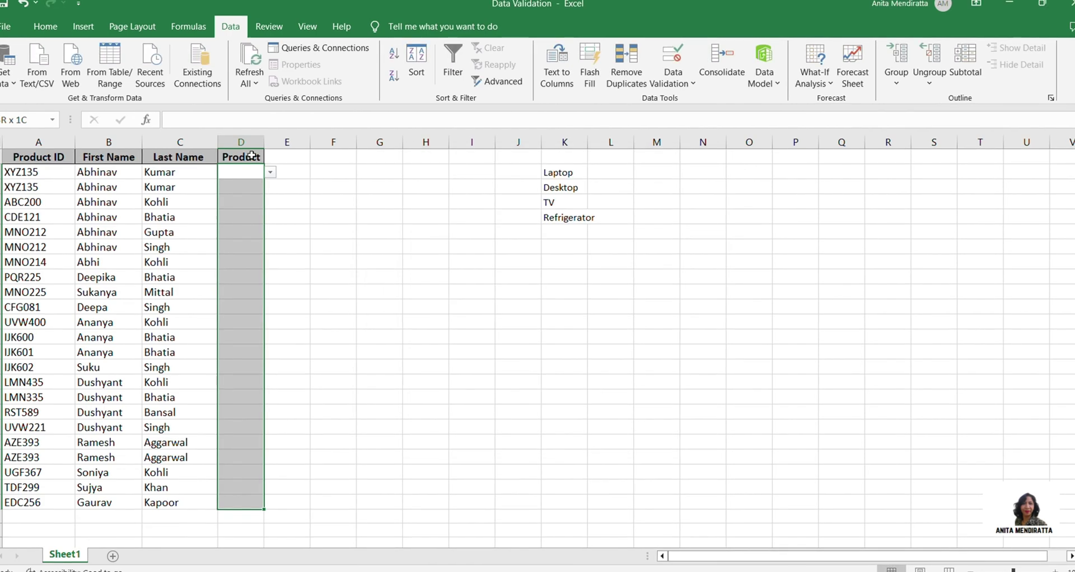
Step: Choose desktop for cell D2 and Refrigerator for cell D3 from their in-cell lists
left_click(256, 177)
left_click(270, 173)
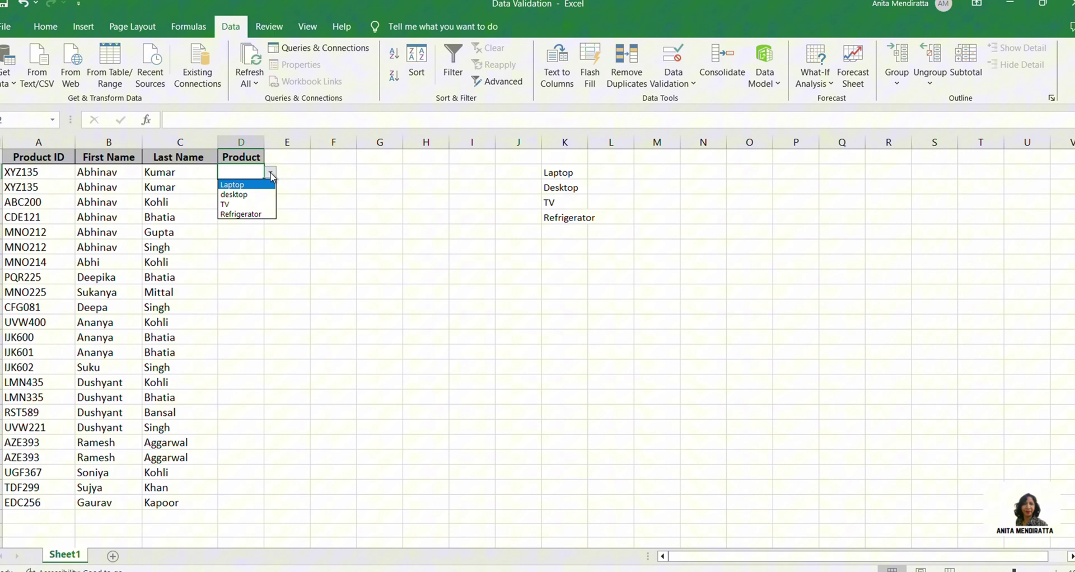
left_click(235, 195)
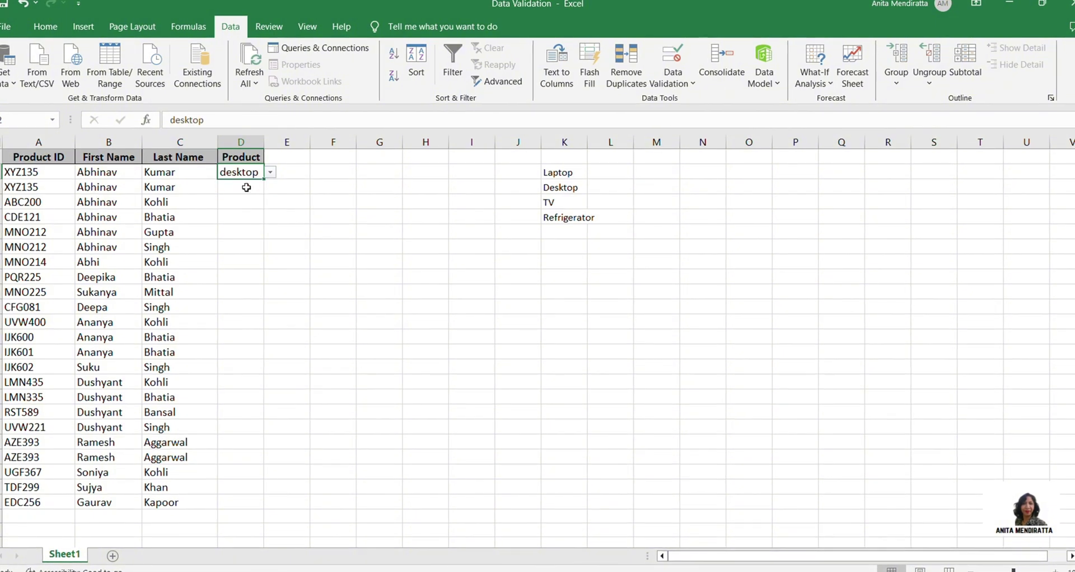
left_click(277, 192)
left_click(246, 189)
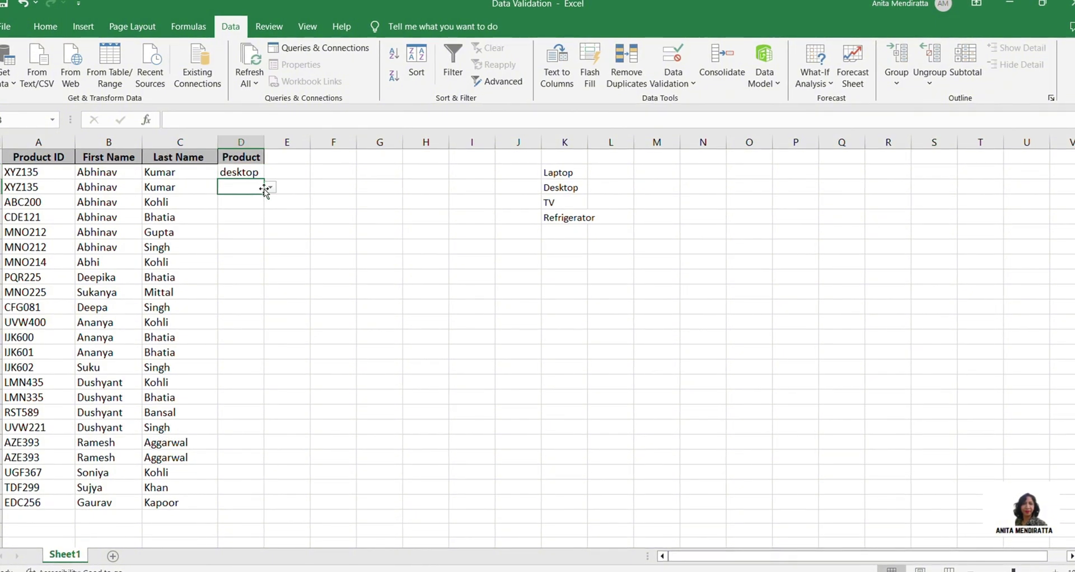
left_click(270, 187)
left_click(235, 225)
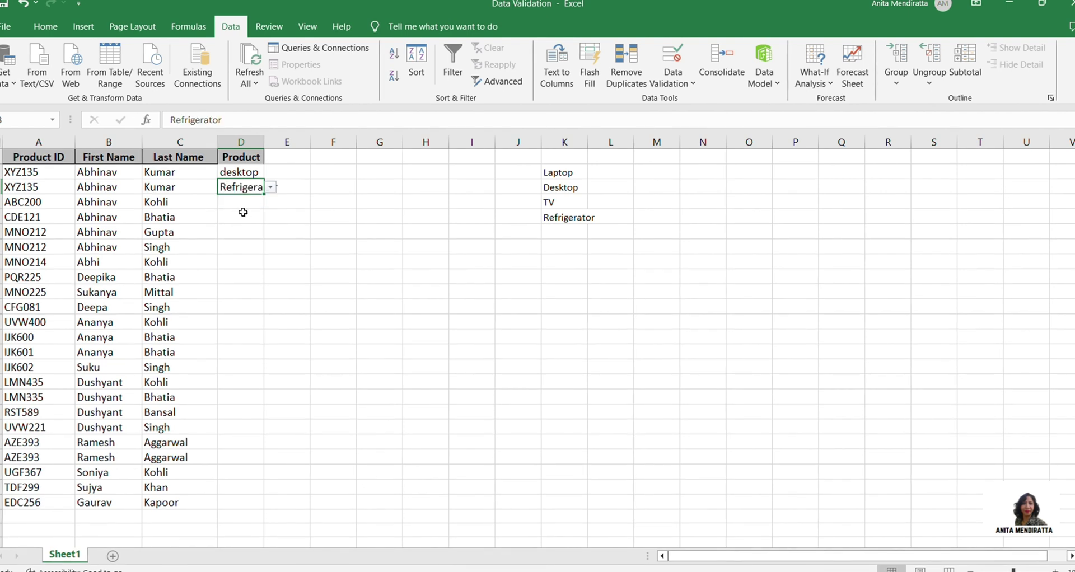
Step: Choose TV for cell D4 and Laptop for cell D5 from their in-cell lists
left_click(240, 203)
left_click(270, 203)
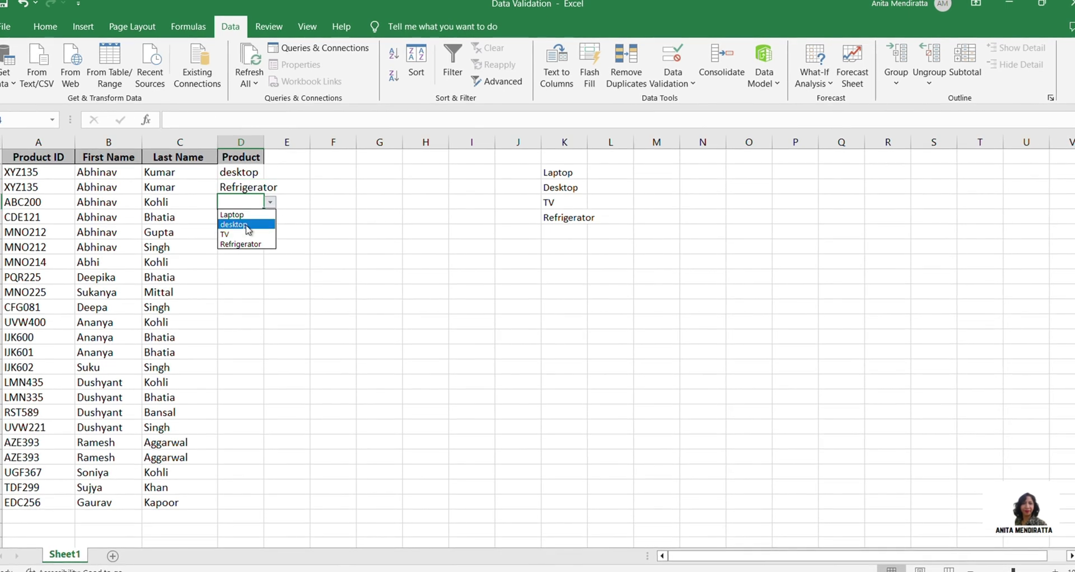
left_click(244, 235)
left_click(253, 217)
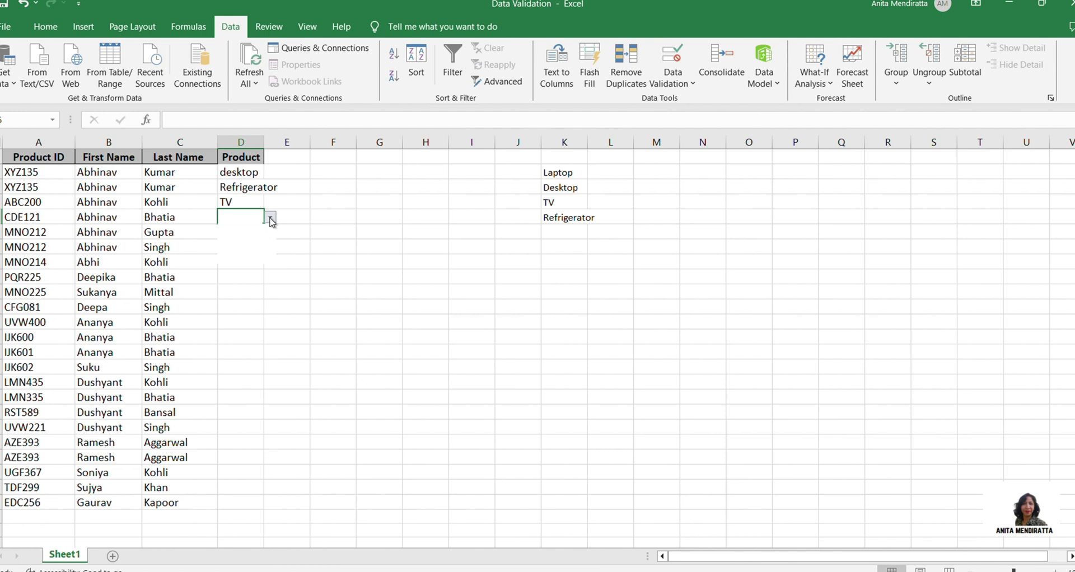
left_click(269, 217)
left_click(251, 229)
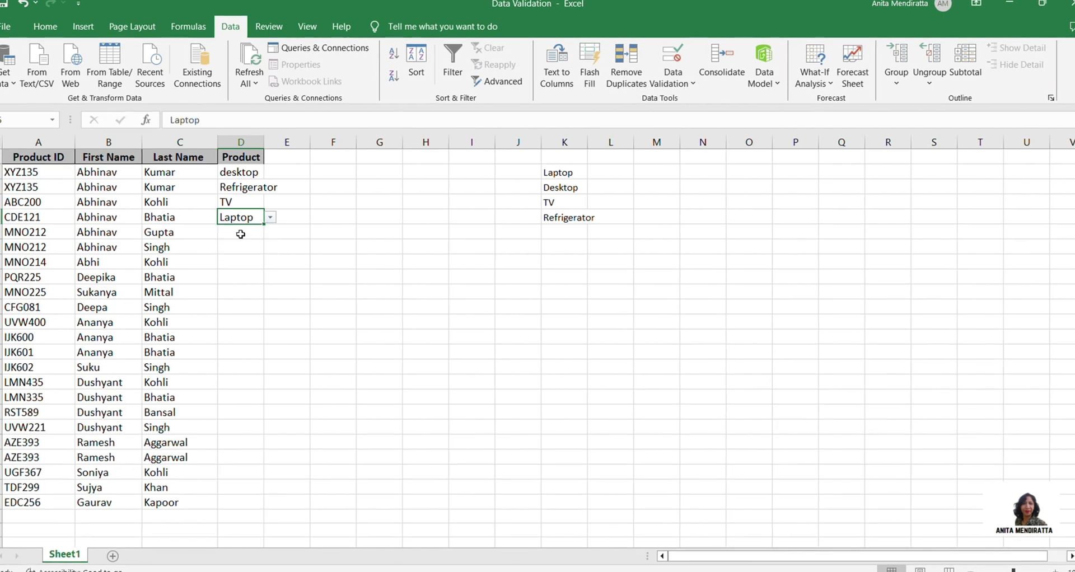
Step: Try to enter the unlisted value Mobile in cell D6, and discard the entry
left_click(241, 235)
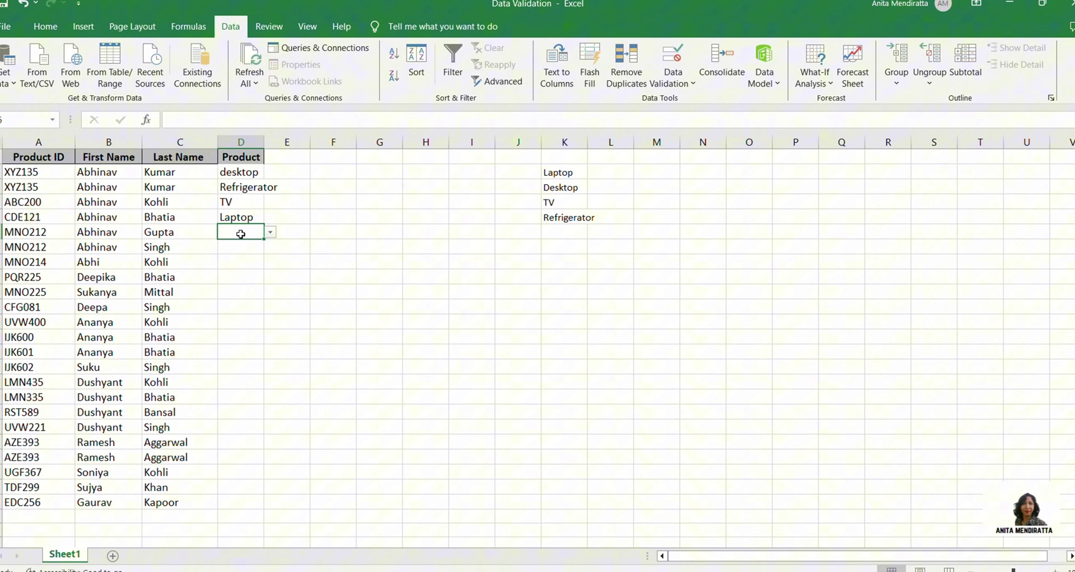
type("Mo")
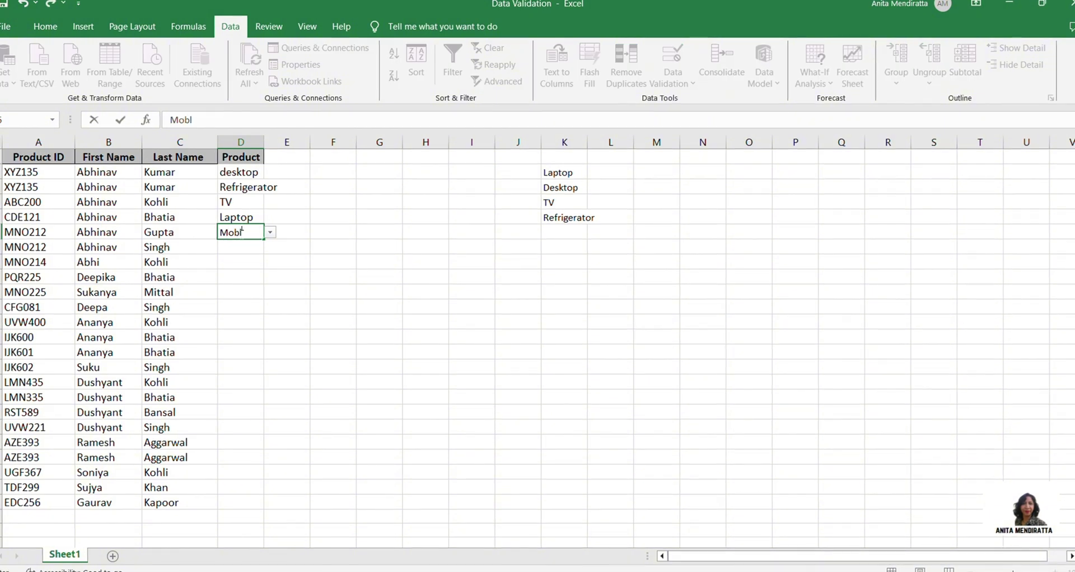
type("bl")
key("BackSpace")
type("ile")
key("Return")
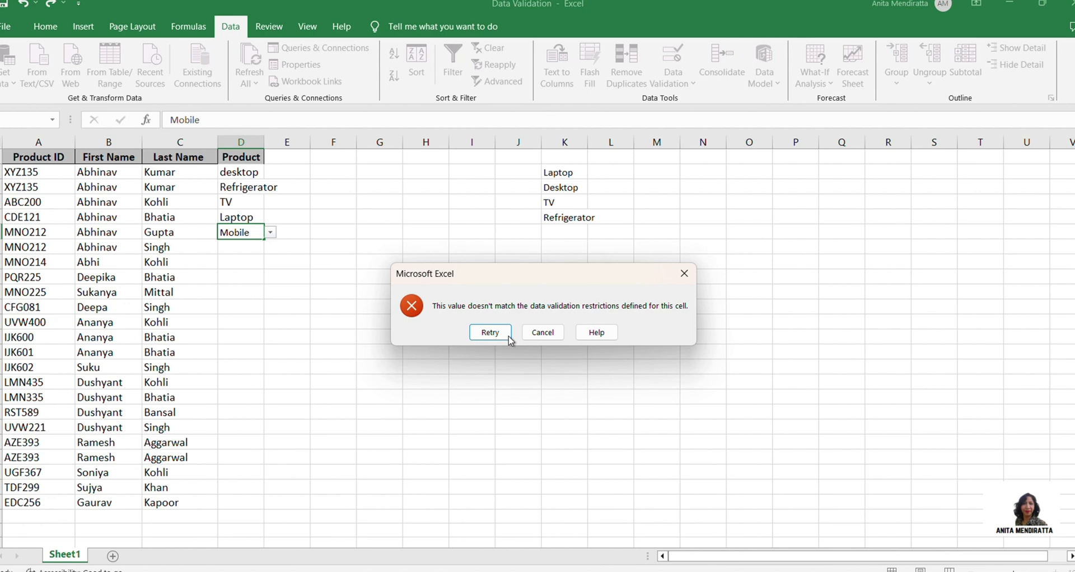
left_click(541, 336)
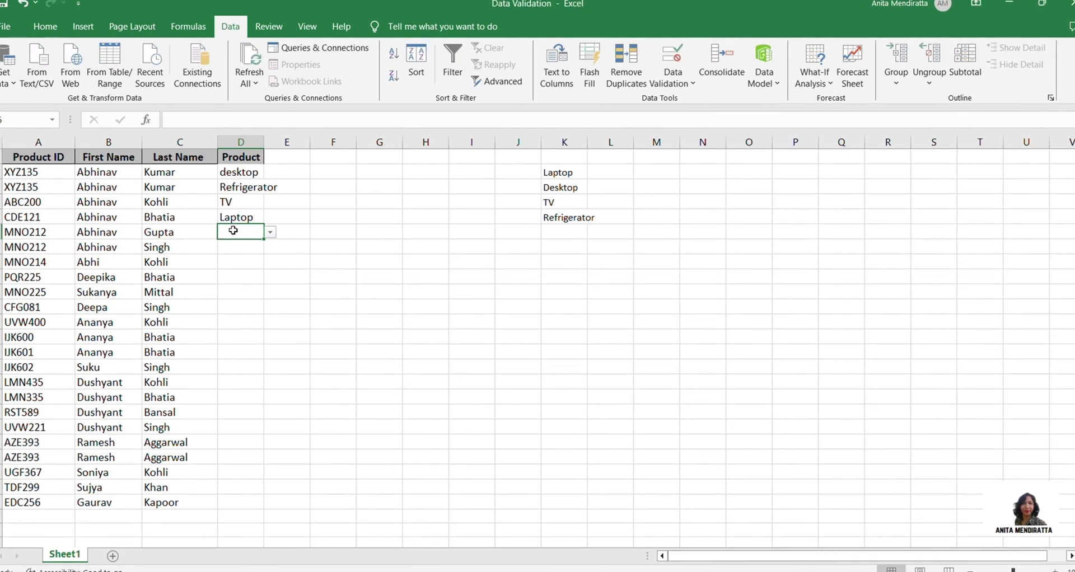
left_click(392, 228)
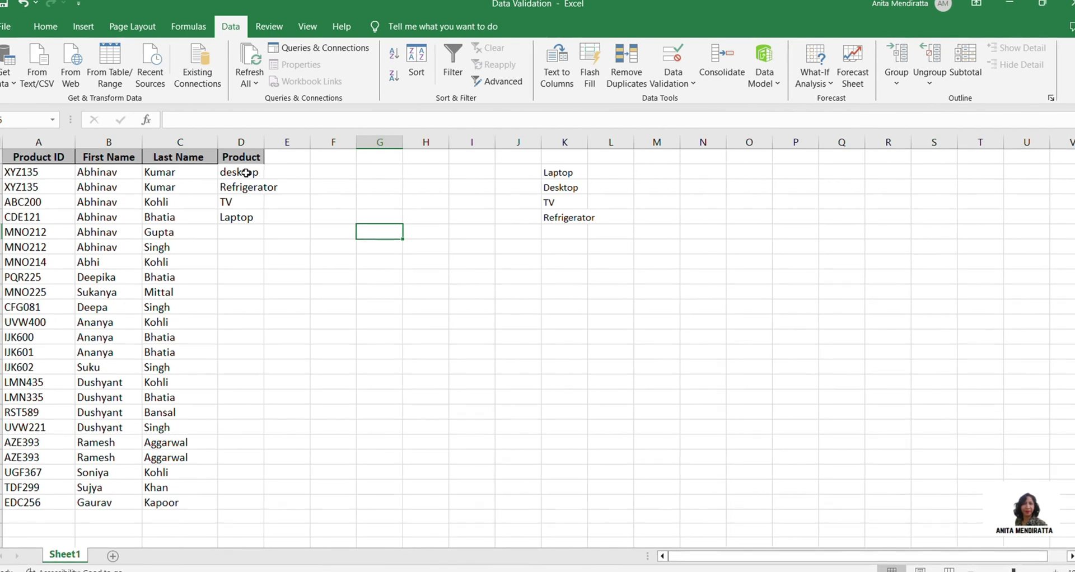
Step: Clear all data validation rules from the Product cells D2:D24
left_click_drag(245, 173, 227, 502)
left_click(685, 75)
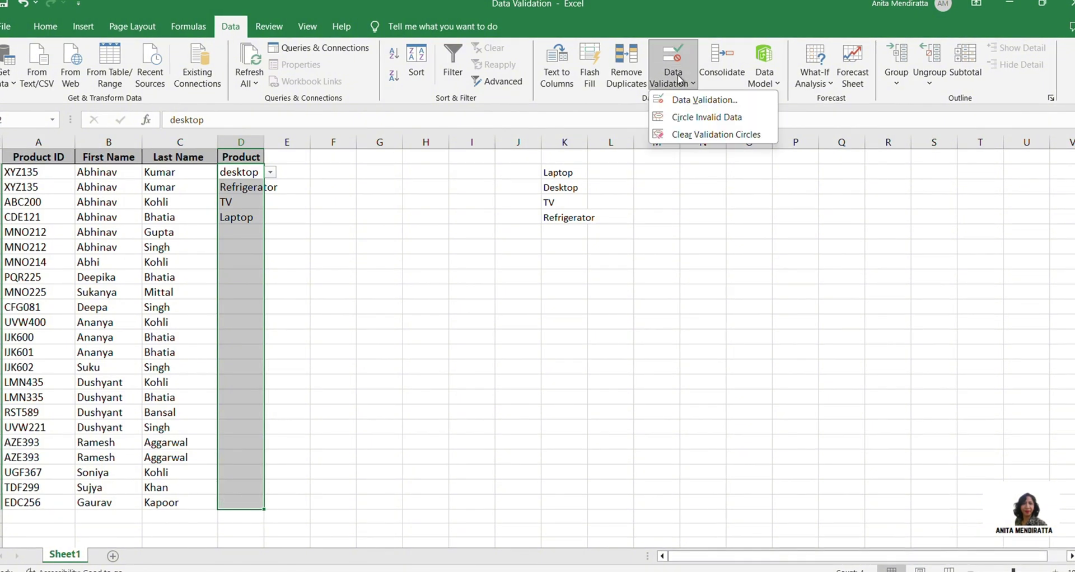
left_click(689, 103)
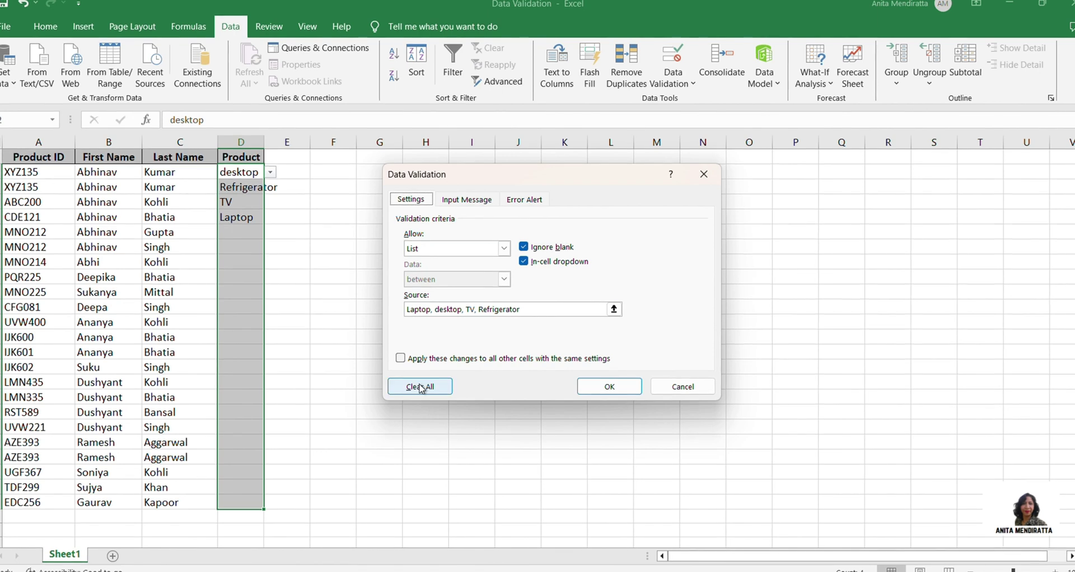
left_click(422, 389)
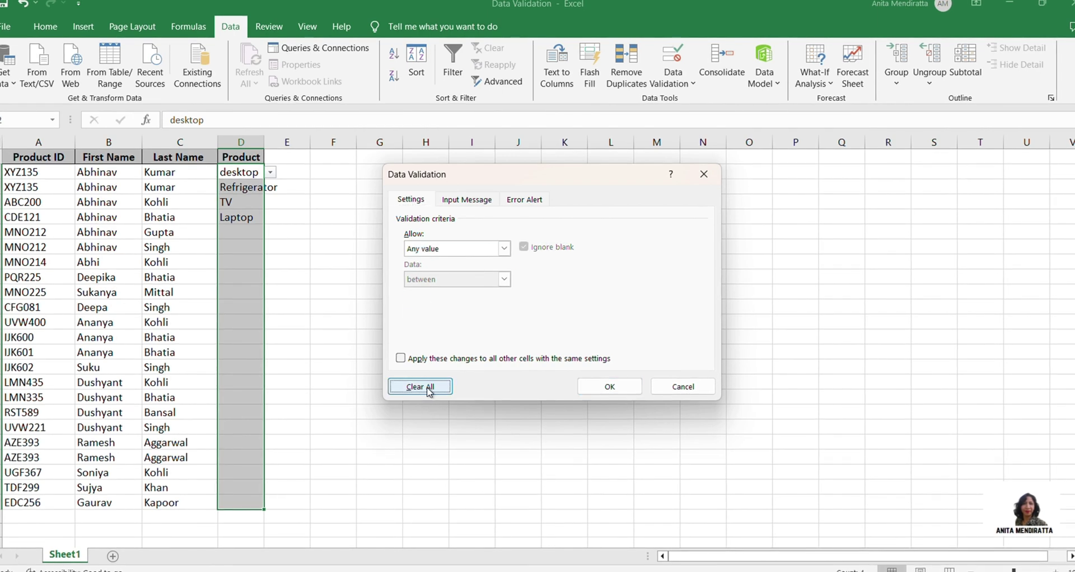
left_click(585, 386)
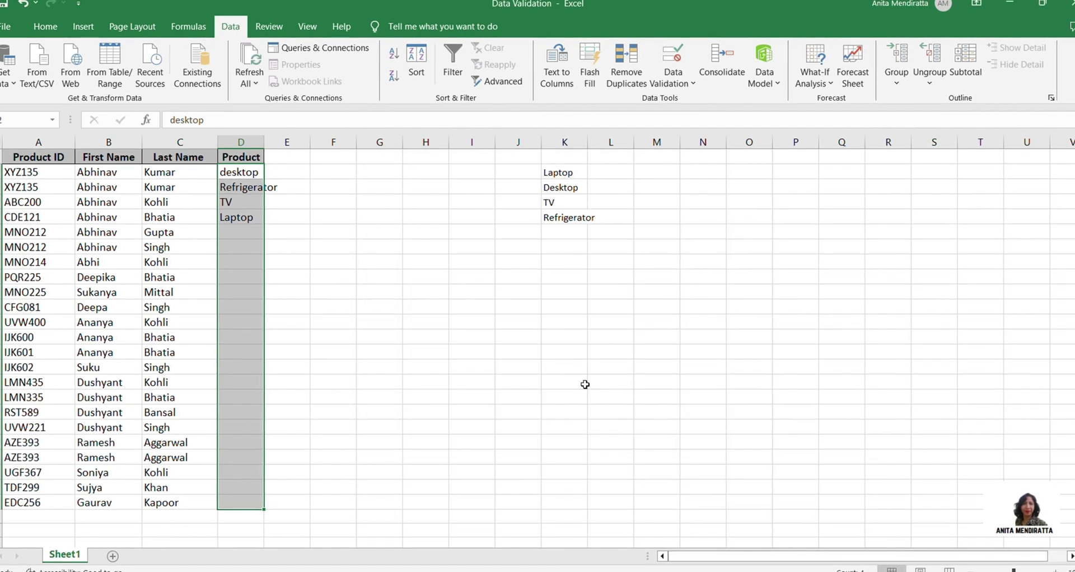
Step: Delete the product entries in cells D2:D5
left_click(308, 221)
left_click(276, 170)
left_click(251, 172)
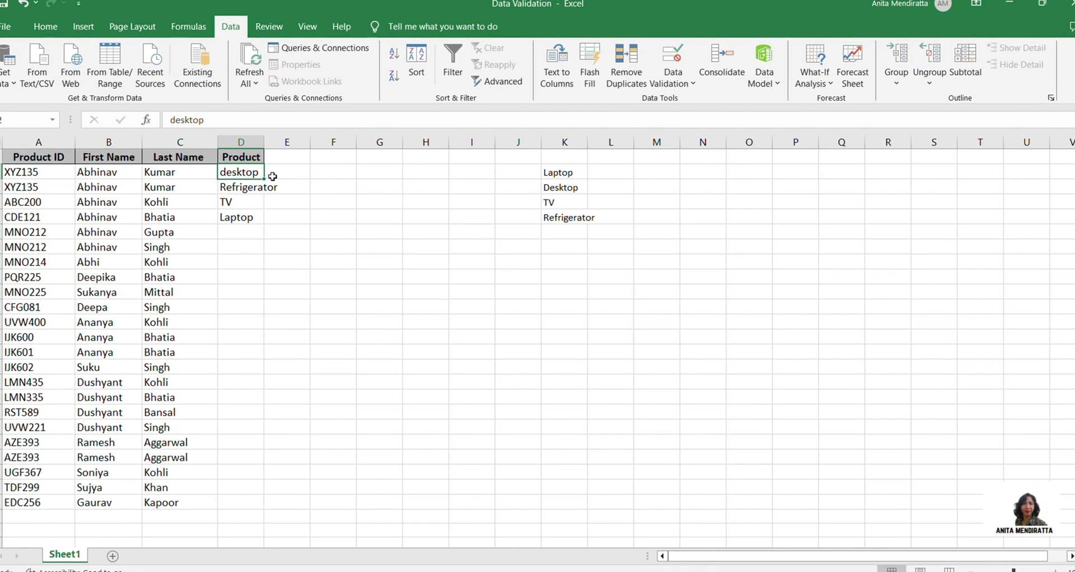
left_click_drag(245, 173, 245, 217)
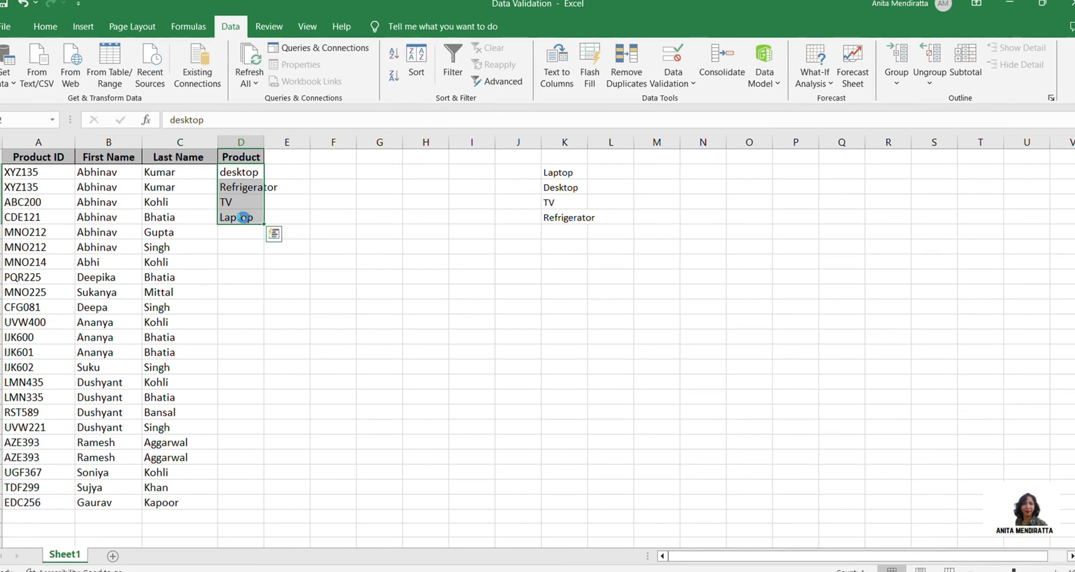
key("Delete")
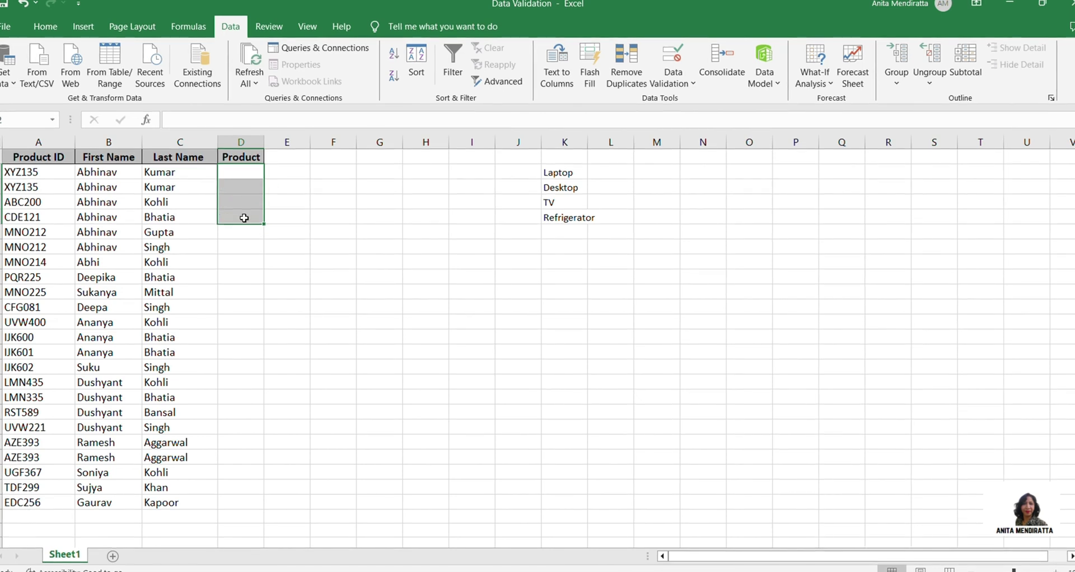
Step: Enter the heading Product in cell K1 above the reference list of products
left_click(552, 160)
type("Pro")
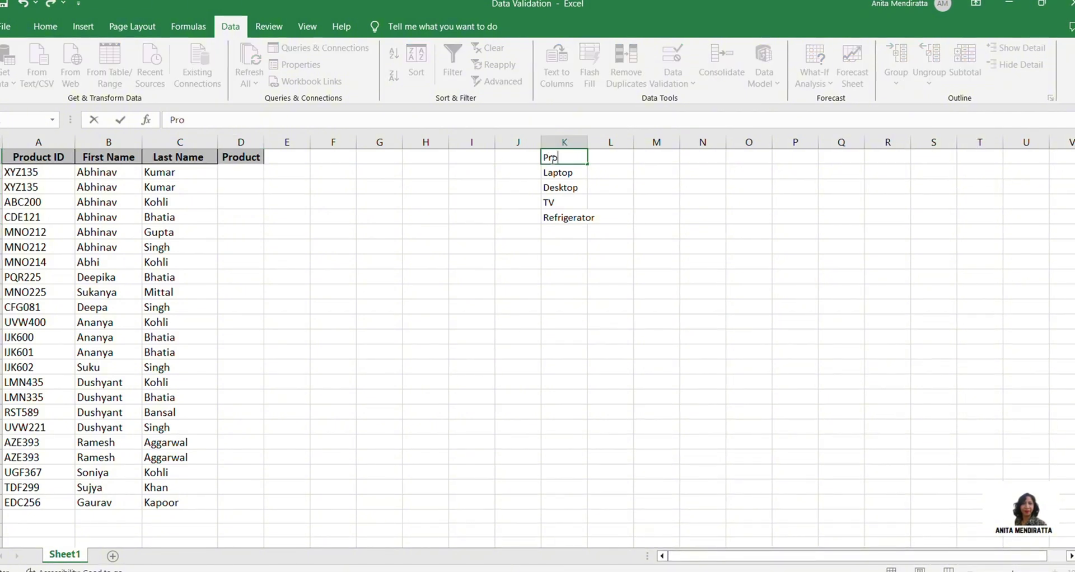
type("duct")
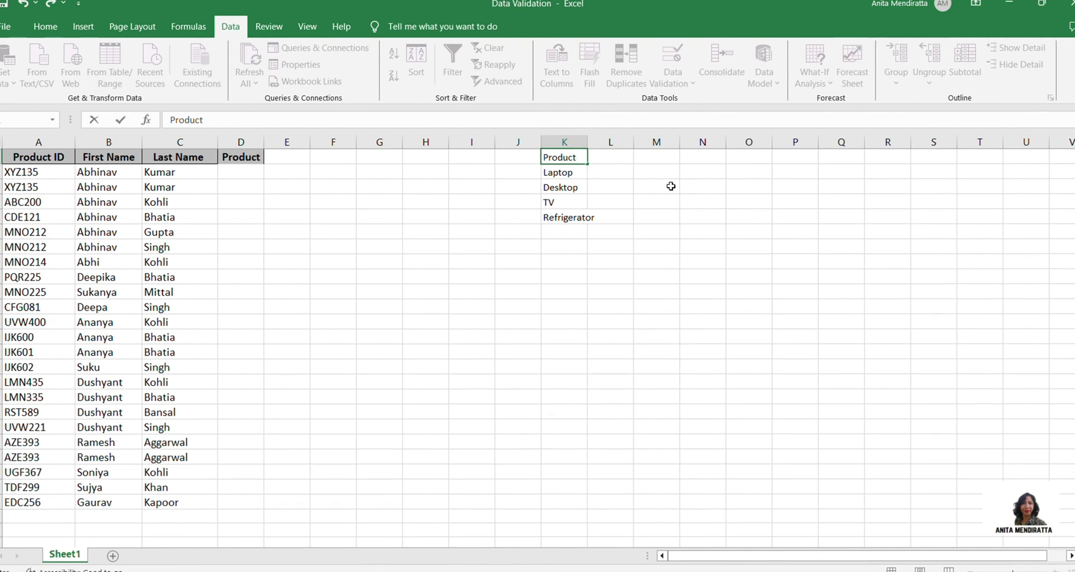
left_click(669, 186)
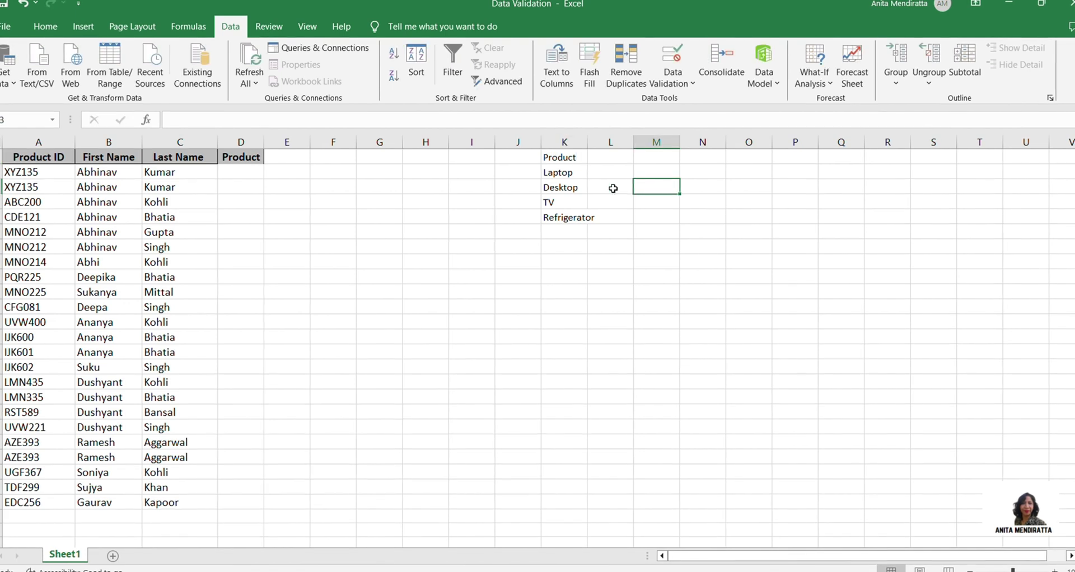
left_click(555, 156)
left_click_drag(558, 172, 558, 218)
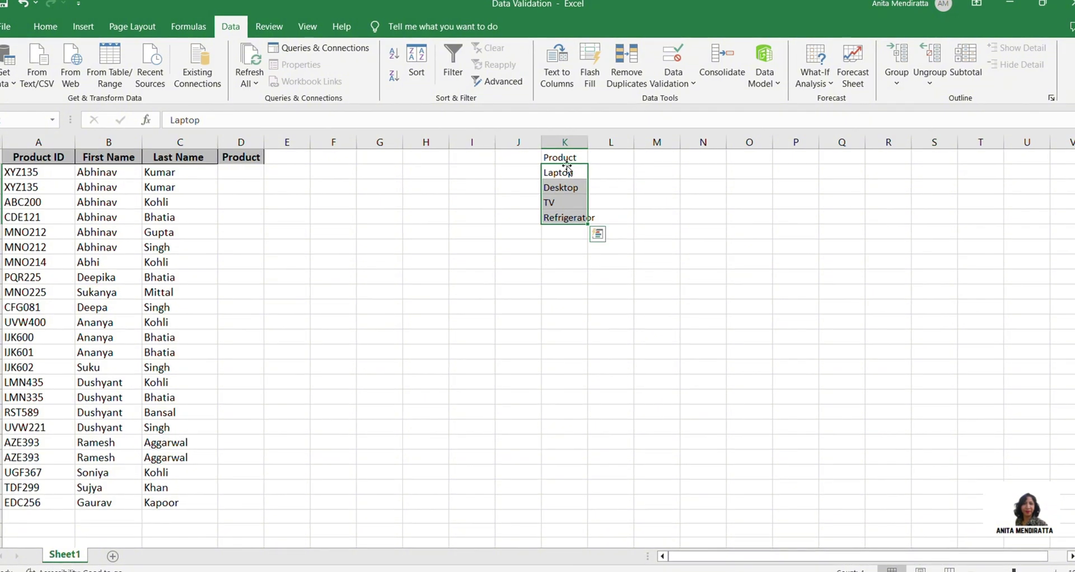
Step: Start a data validation rule for cells D2:D24 that allows a List
left_click(241, 176)
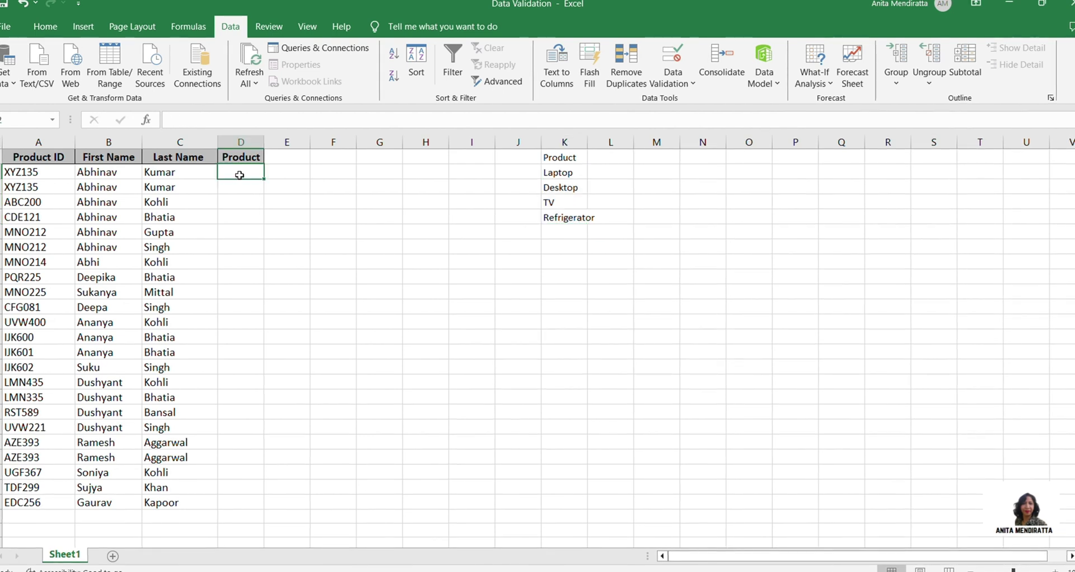
key("shift+Down")
key("shift+Down")
key("shift+Down")
key("shift+Down")
key("shift+Down")
key("shift+Down")
key("shift+Down")
key("shift+Down")
key("shift+Down")
key("shift+Down")
key("shift+Down")
key("shift+Down")
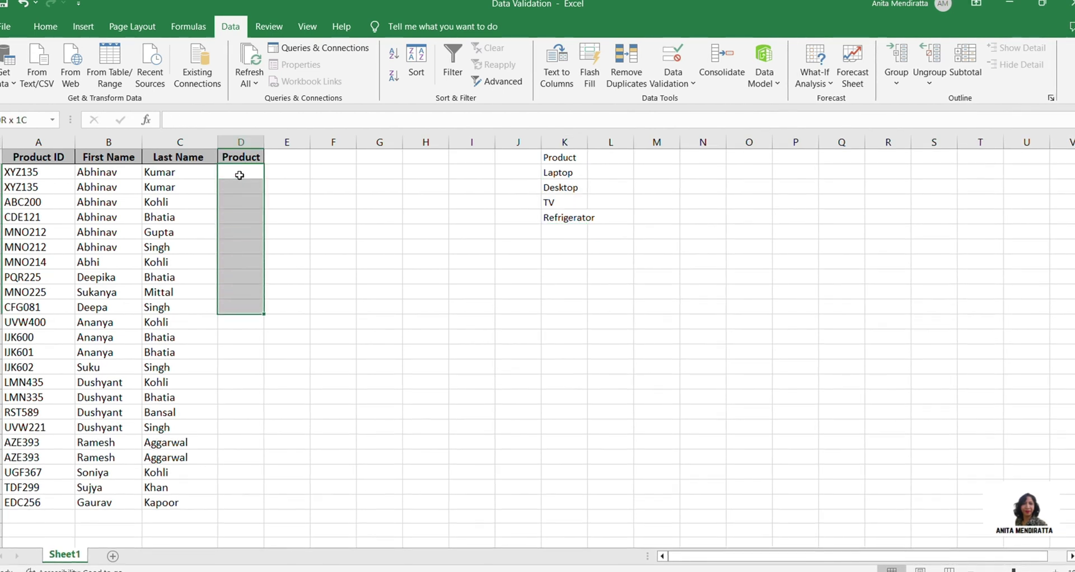
key("shift+Down")
key("shift+Down")
key("shift+Down")
key("shift+Down")
key("shift+Down")
key("shift+Down")
key("shift+Down")
key("shift+Down")
key("shift+Down")
key("shift+Down")
key("shift+Down")
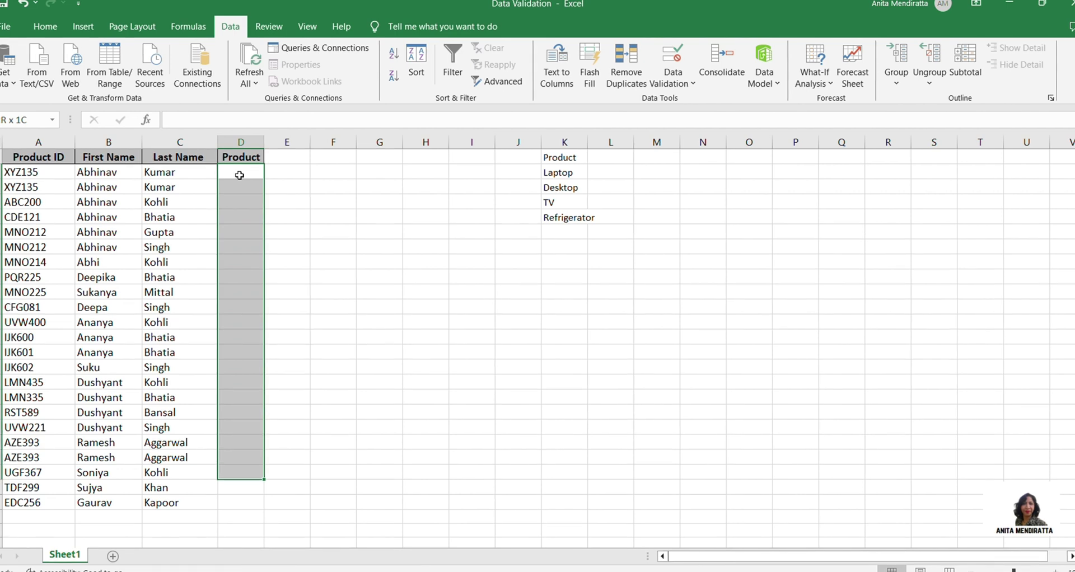
left_click(673, 80)
left_click(673, 105)
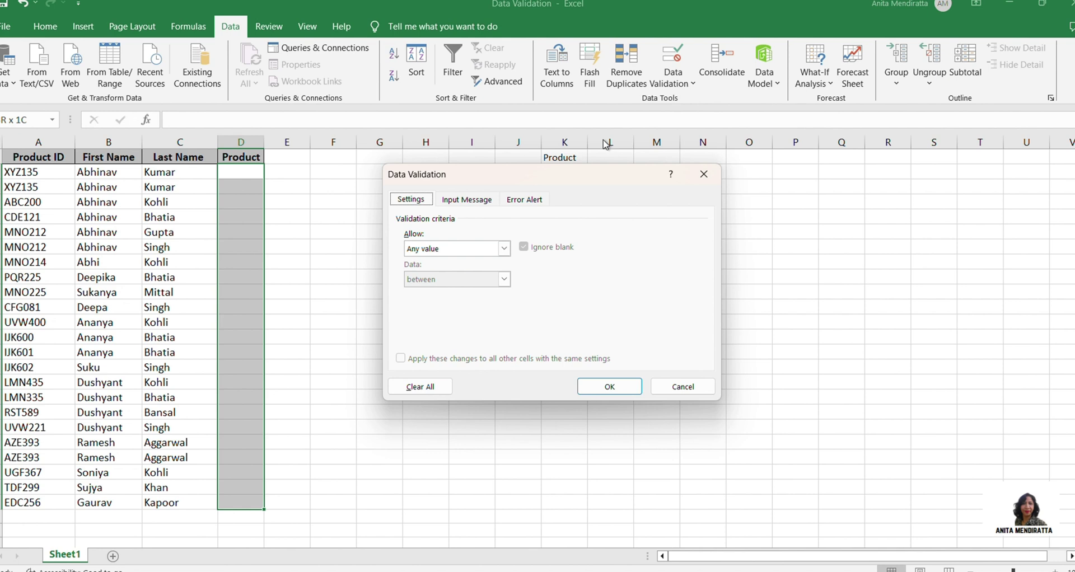
left_click_drag(495, 179, 484, 191)
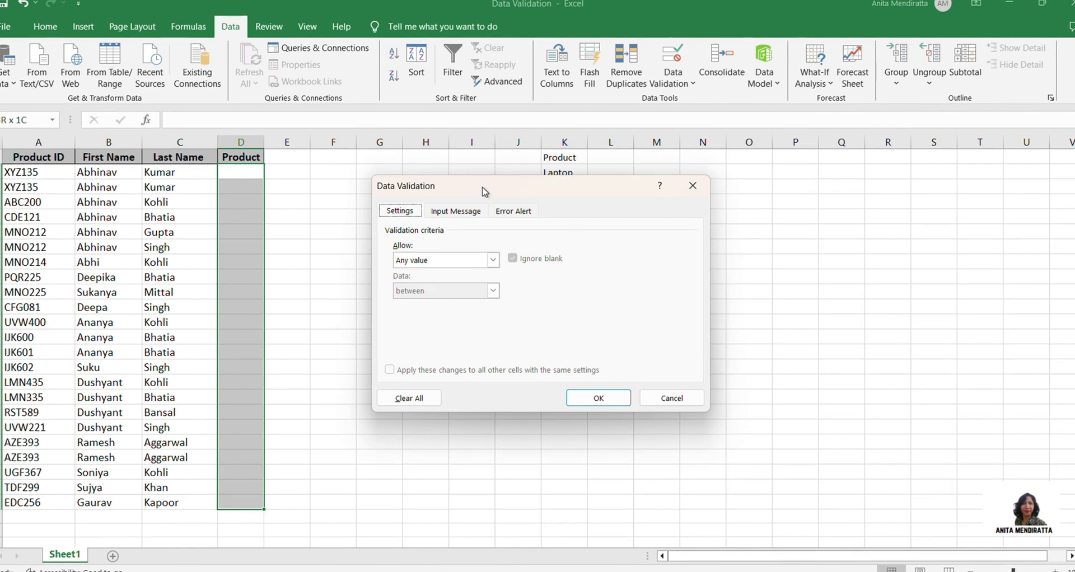
left_click(492, 259)
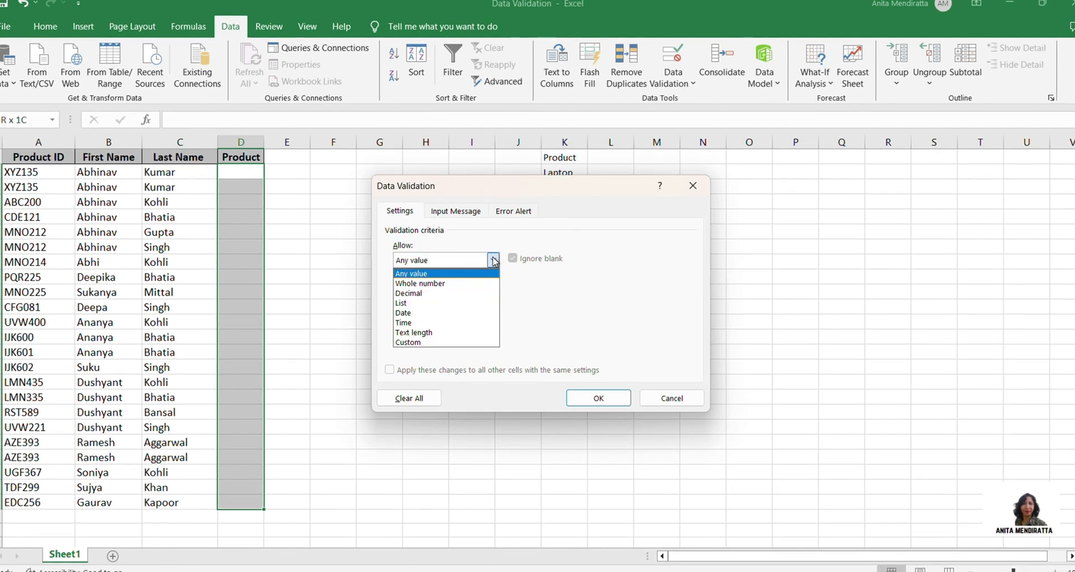
left_click(433, 303)
Step: Set the validation list source to the range =$K$2:$K$5 and apply the rule
left_click(439, 321)
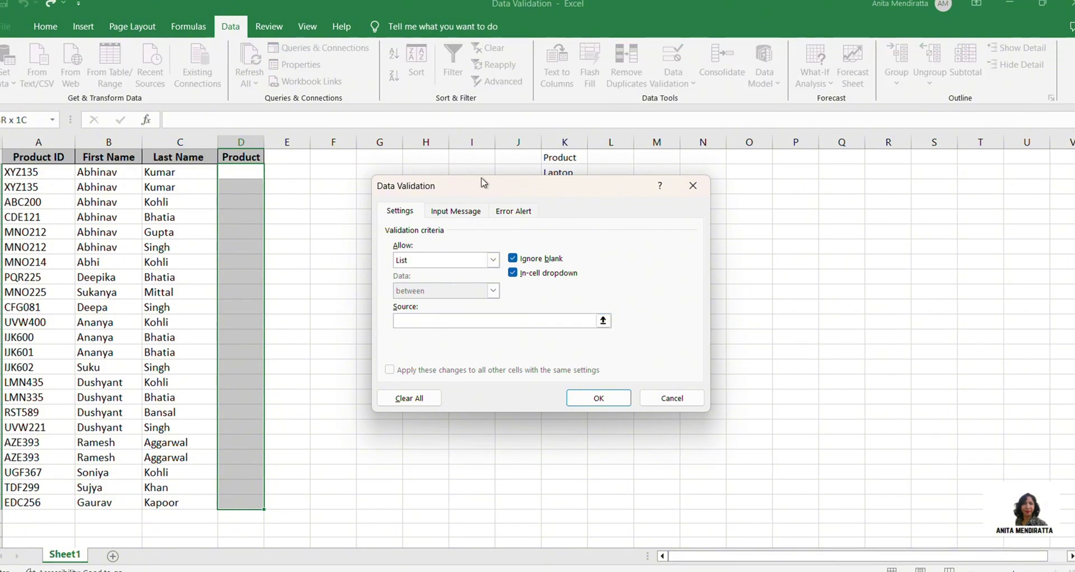
left_click_drag(482, 184, 797, 227)
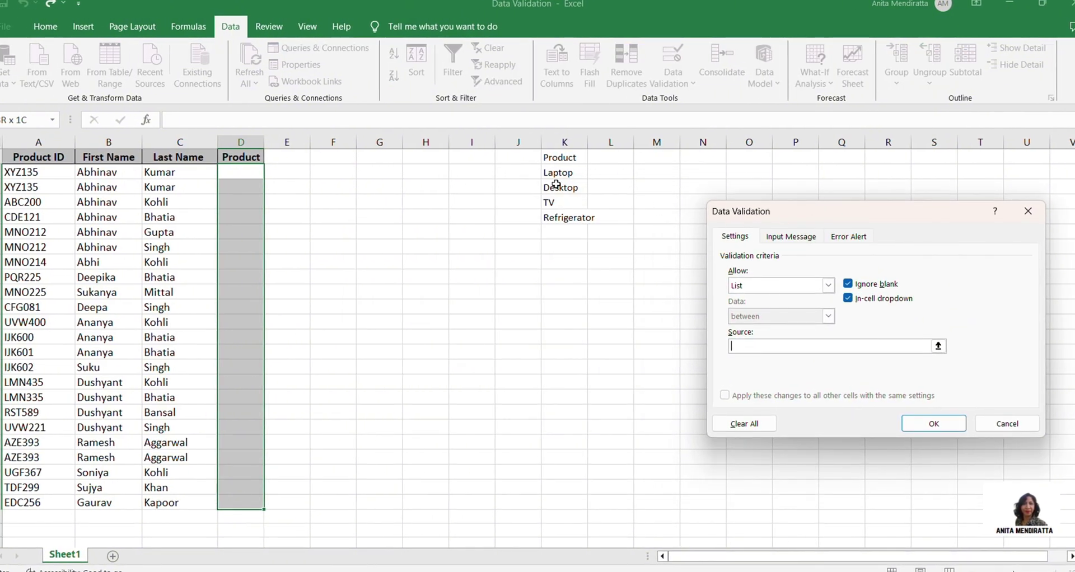
left_click_drag(554, 173, 551, 216)
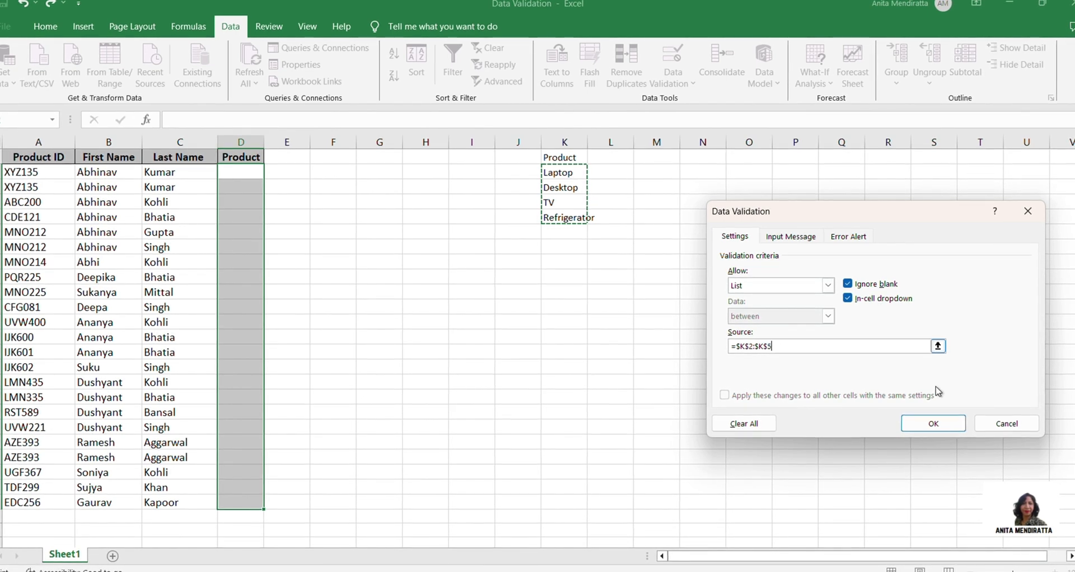
left_click(934, 424)
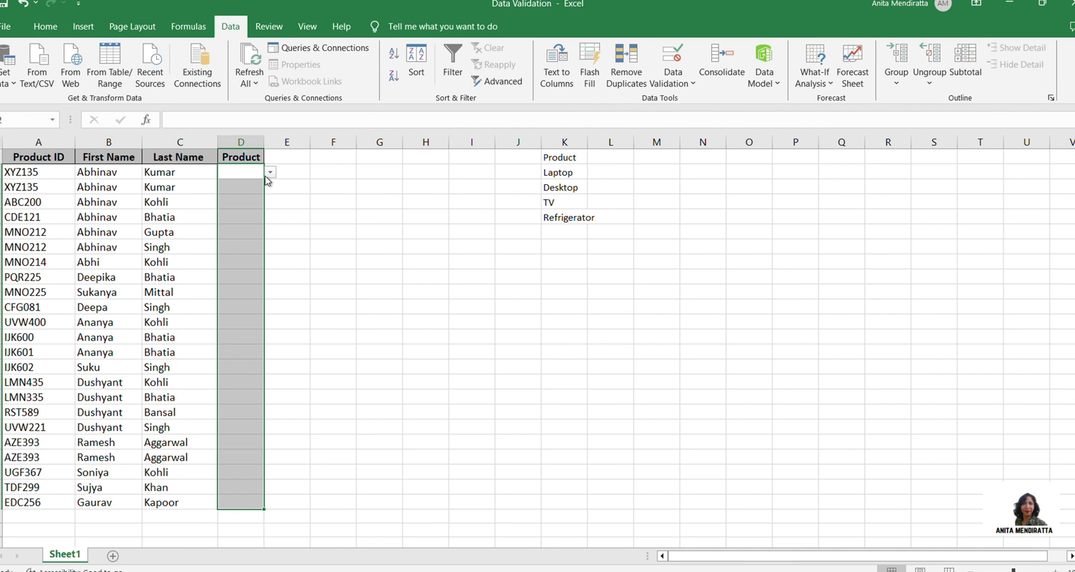
Step: Choose Laptop for cell D2, Desktop for D3 and Laptop for D4 from their in-cell lists
left_click(234, 172)
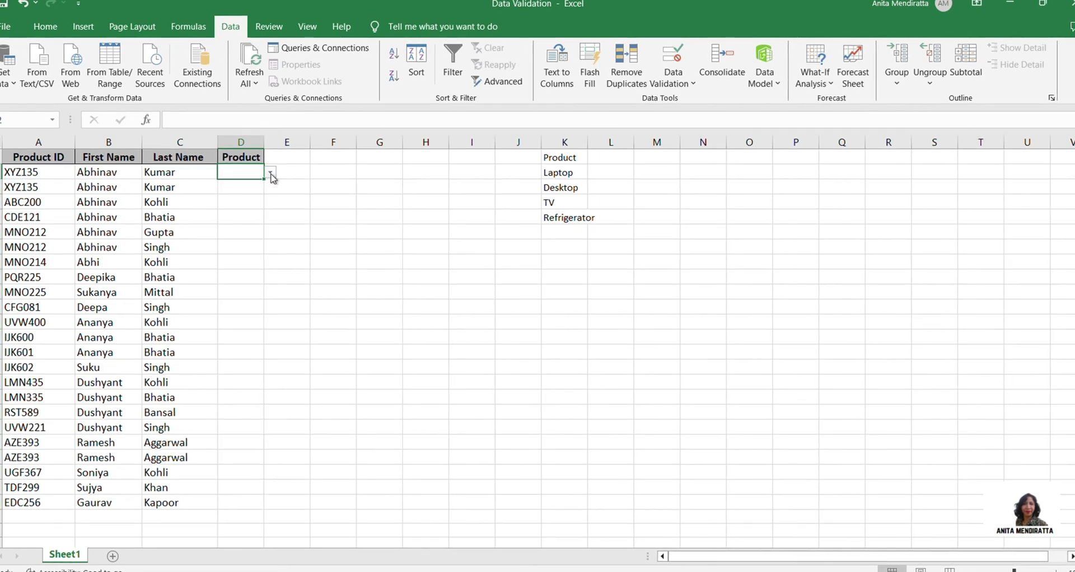
left_click(271, 174)
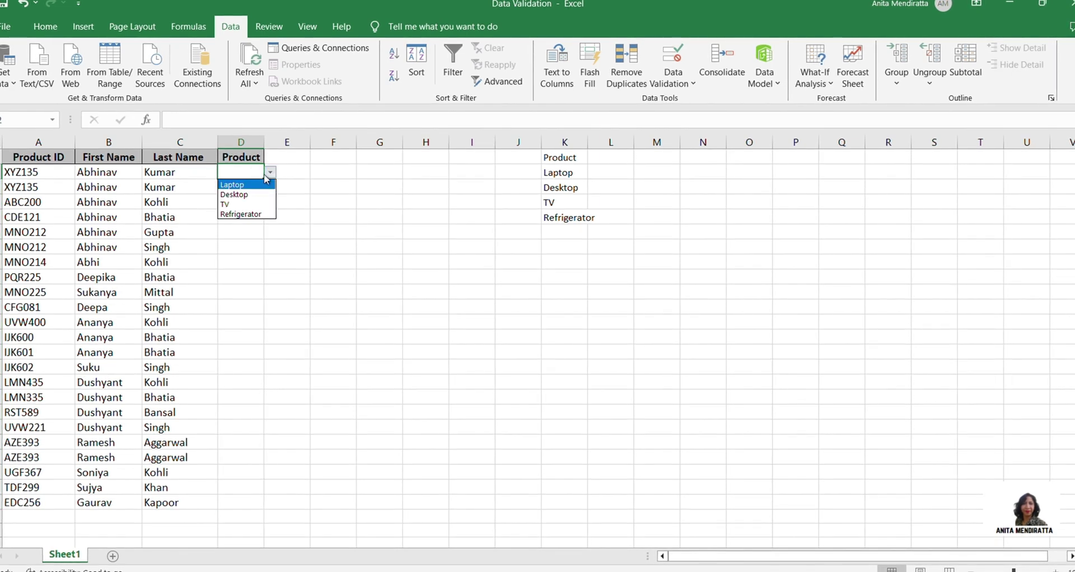
left_click(252, 183)
left_click(239, 190)
left_click(271, 187)
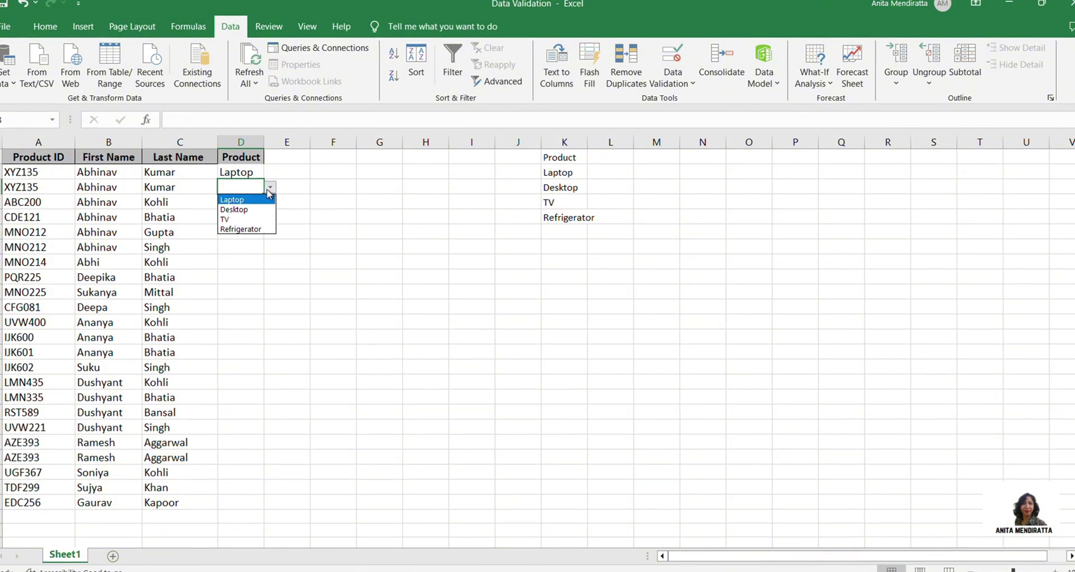
left_click(241, 205)
left_click(239, 202)
left_click(271, 202)
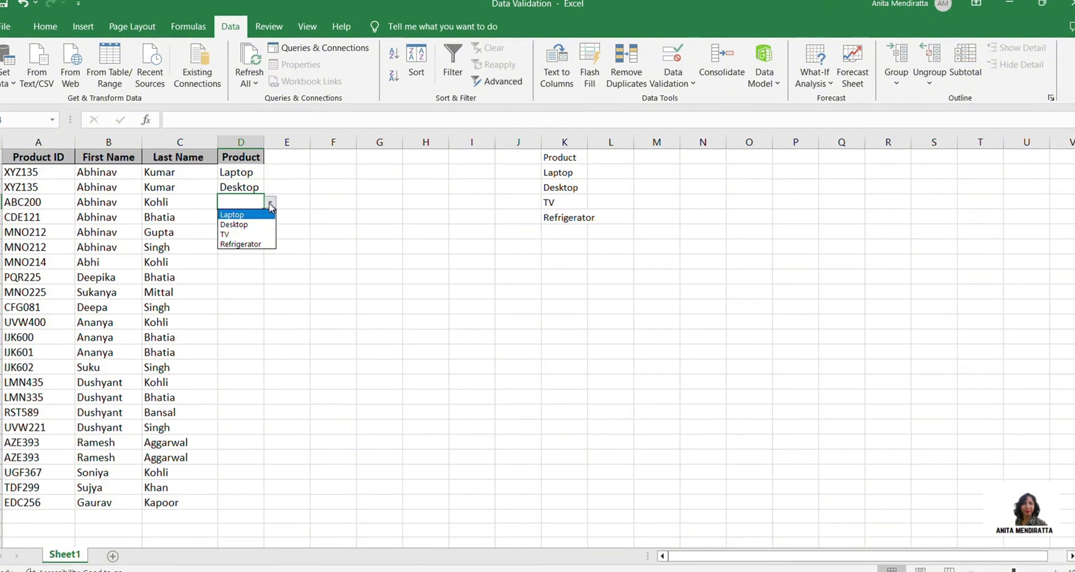
left_click(235, 210)
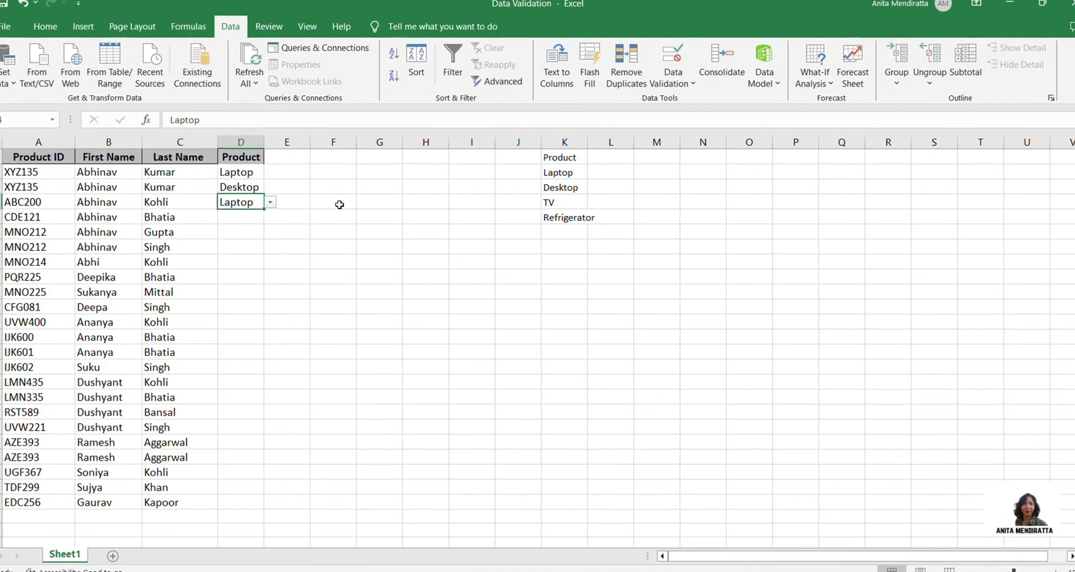
Step: Insert a cell above Desktop in the column K list, shifting cells down, and enter Mobile in it
right_click(565, 187)
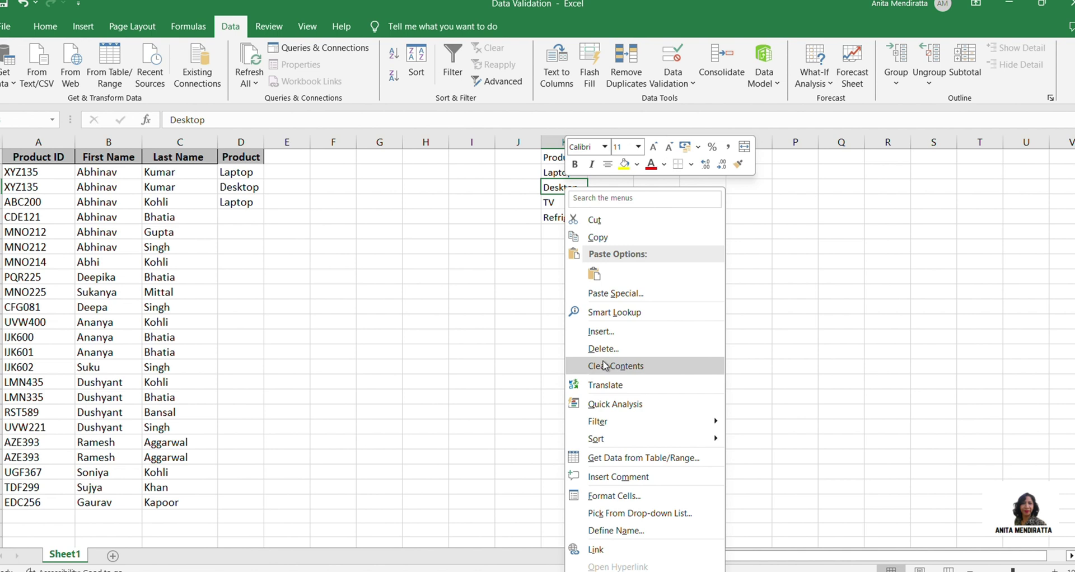
key("Escape")
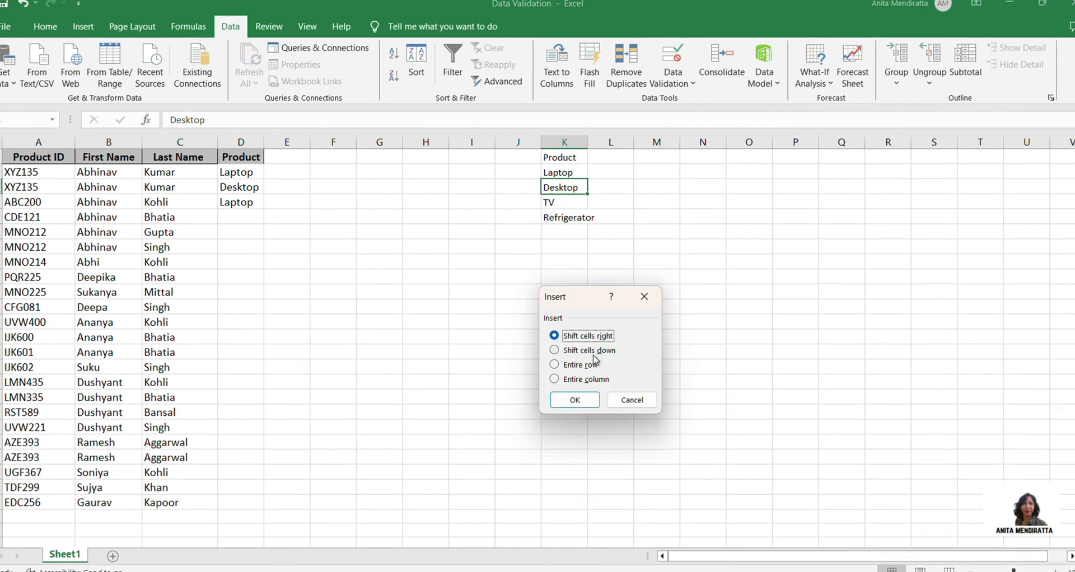
left_click(554, 350)
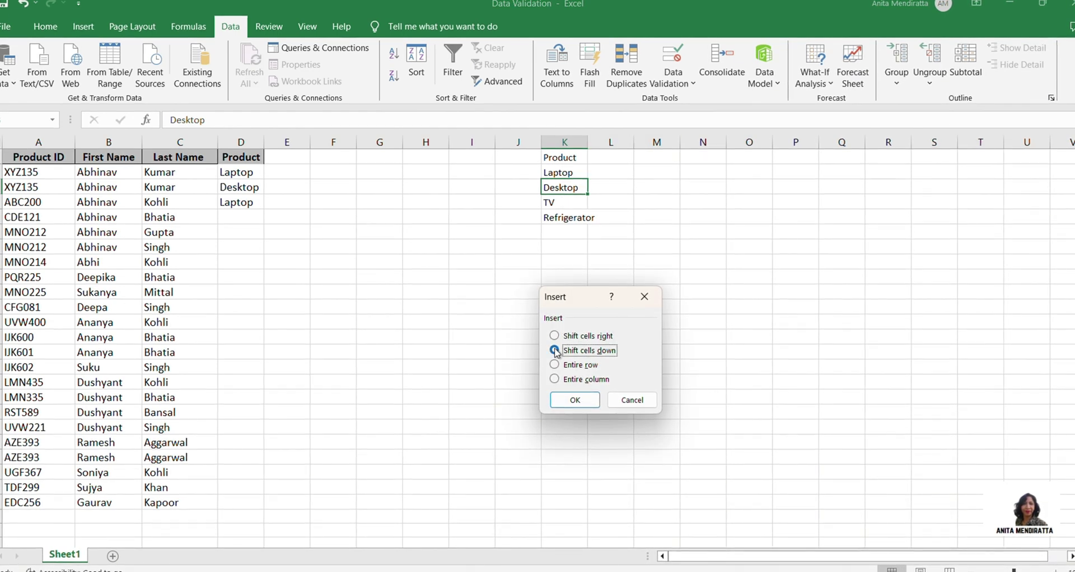
left_click(575, 400)
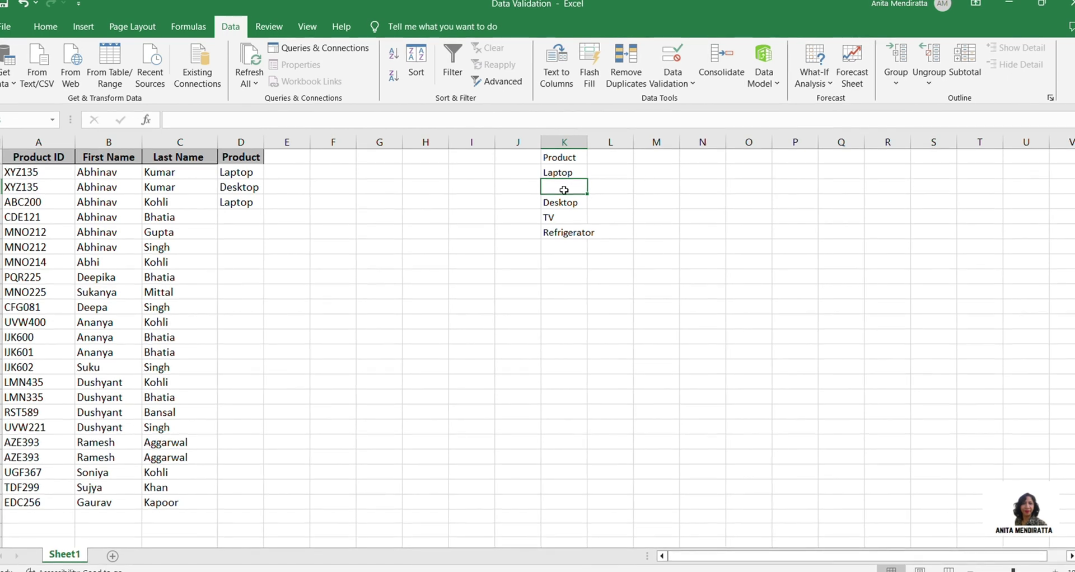
type("Mobile")
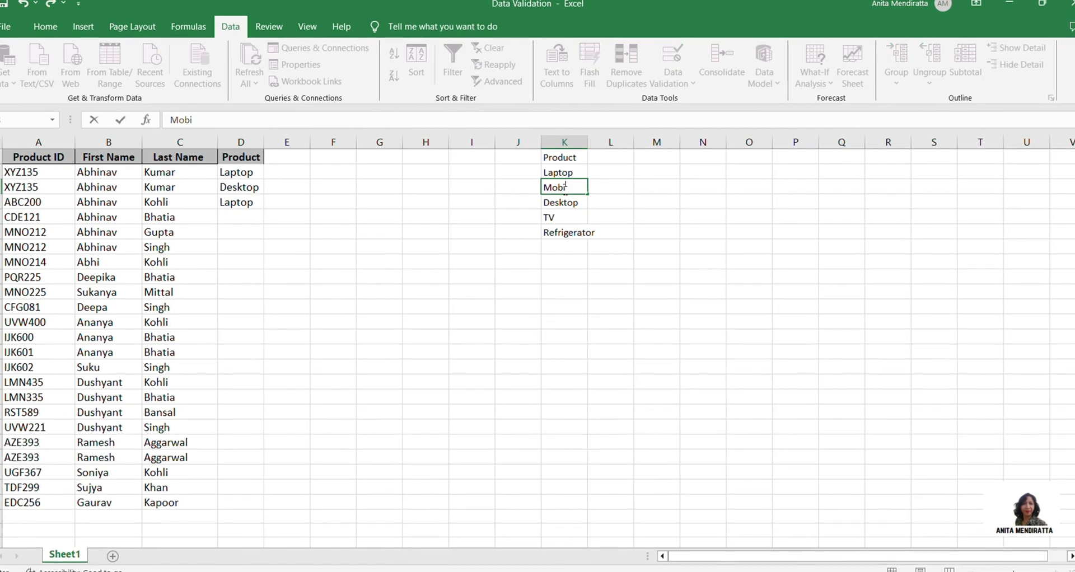
left_click(670, 229)
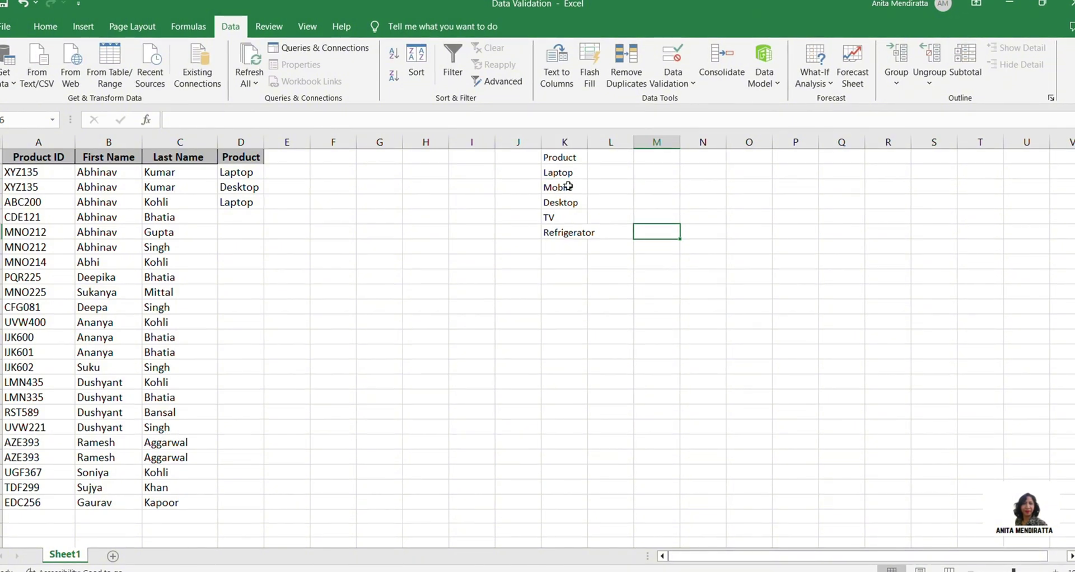
Step: Choose Mobile for cells D2 and D5 from their in-cell lists
left_click(249, 173)
left_click(270, 175)
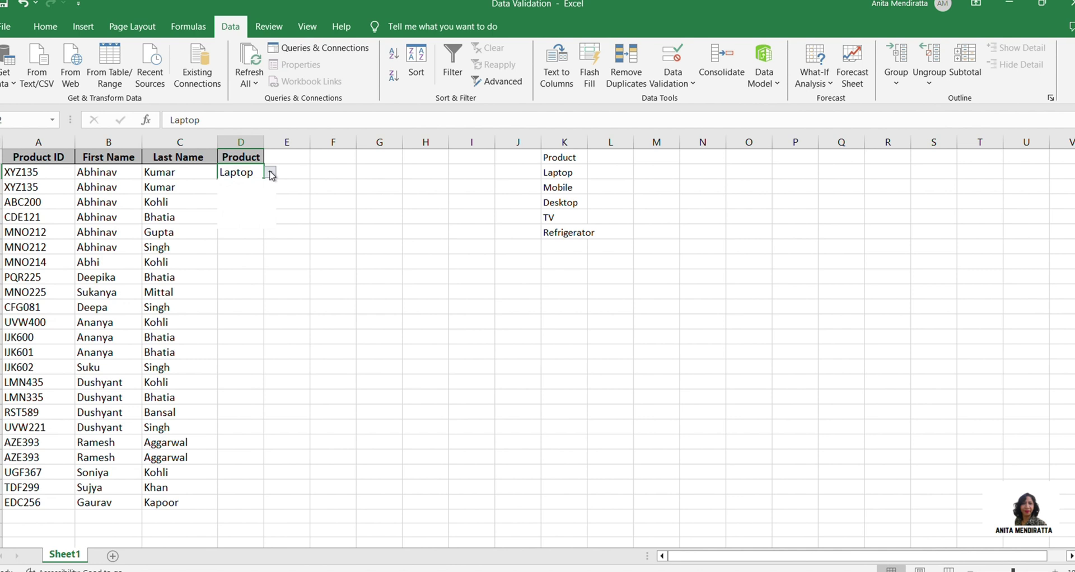
left_click(246, 192)
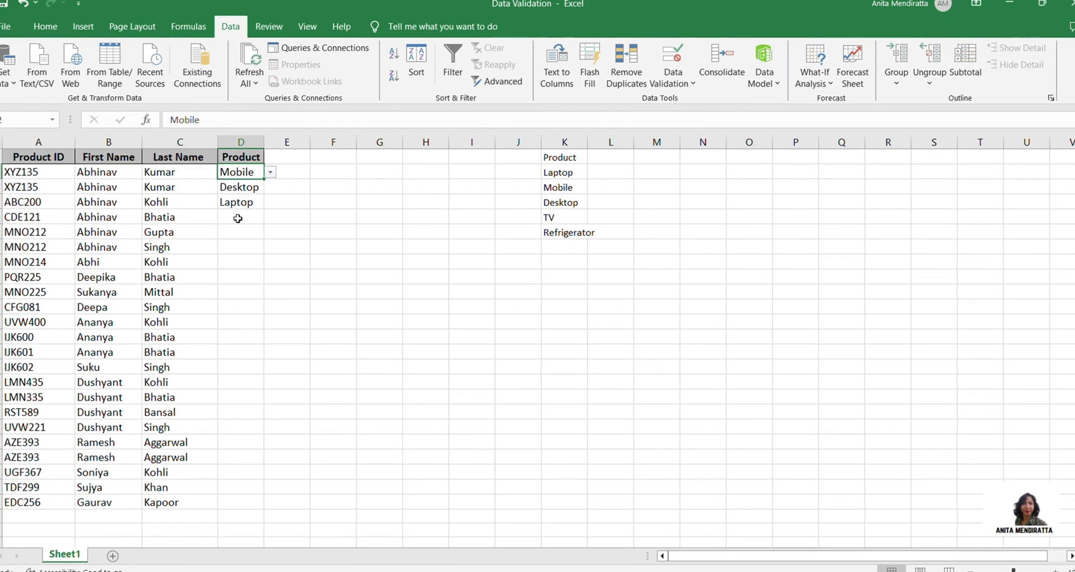
left_click(240, 217)
left_click(270, 217)
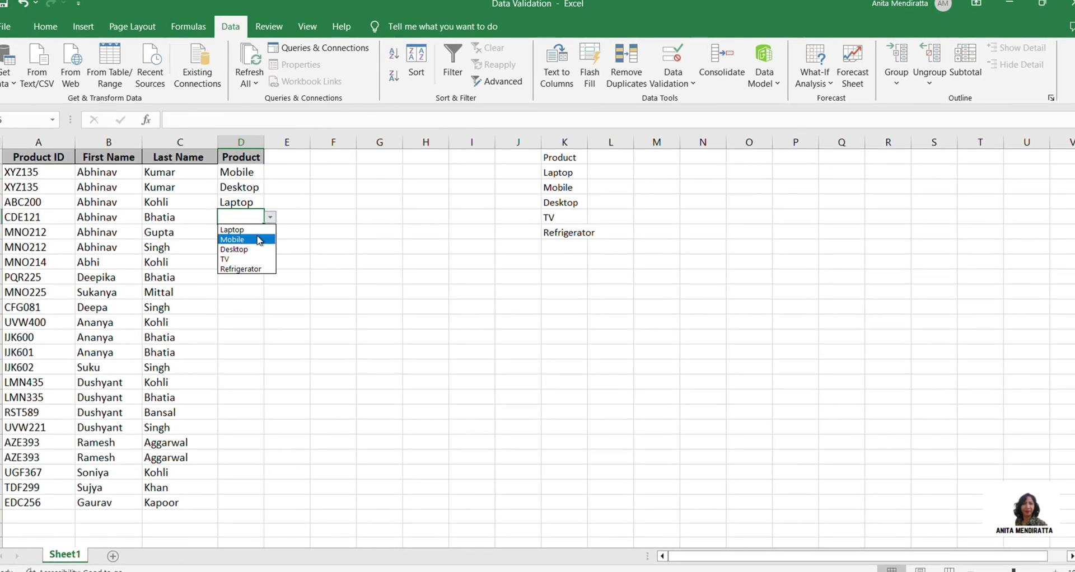
left_click(260, 240)
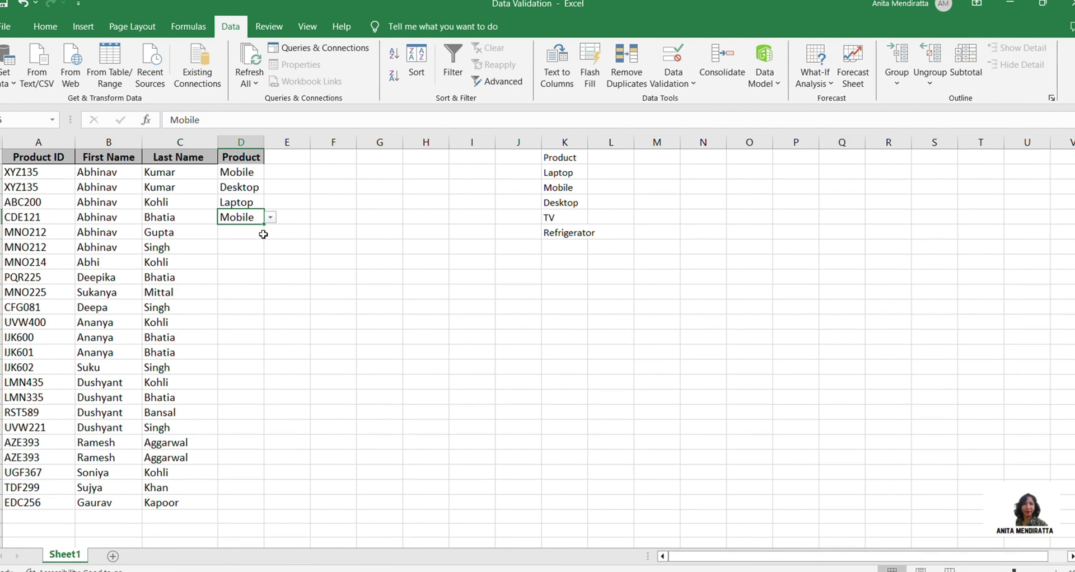